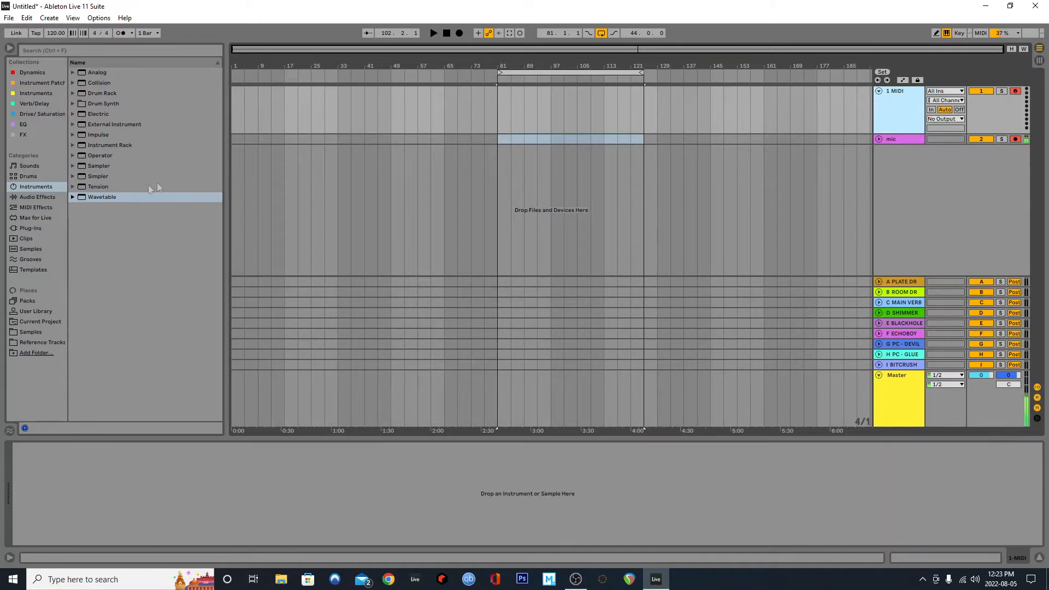
Step: Load the Wavetable instrument onto the MIDI track and set oscillator 1's Basic Shapes wavetable position to 100%
left_click_drag(110, 198, 199, 461)
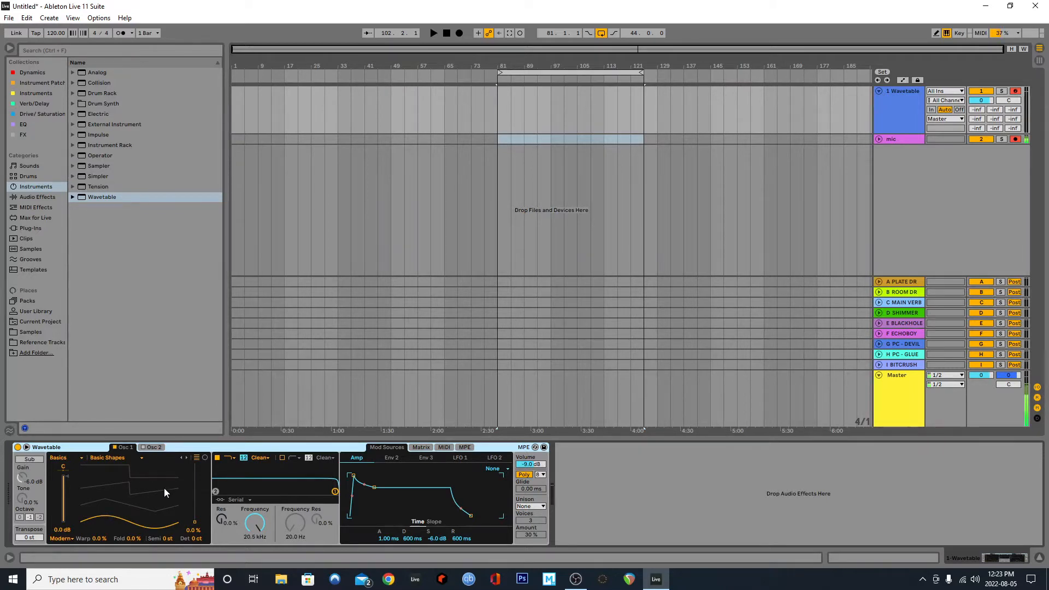
left_click_drag(147, 512, 135, 484)
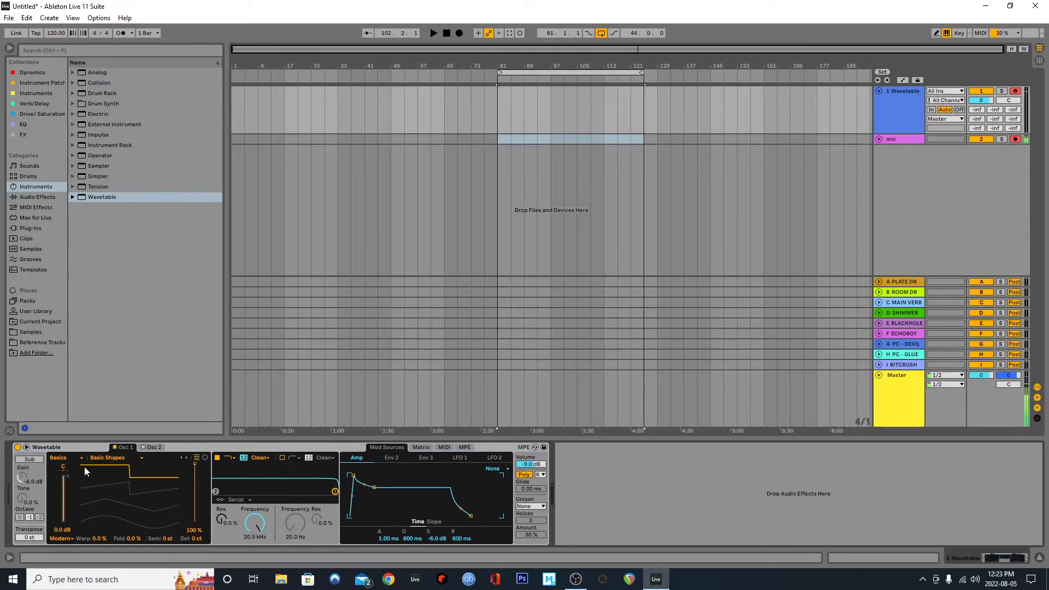
mouse_move(138, 474)
left_mouse_down()
mouse_move(138, 483)
mouse_move(138, 464)
left_mouse_up()
Step: Lower filter 1's cutoff frequency to 1.05 kHz
left_click_drag(256, 520, 255, 544)
left_click_drag(304, 491, 283, 491)
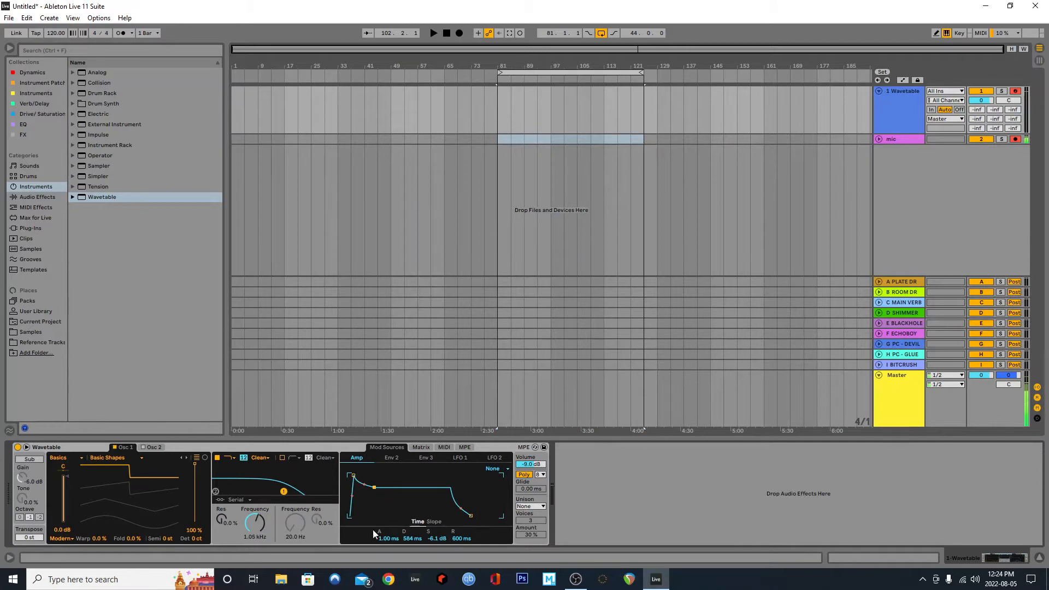
Step: Shape the amp envelope with a 504 ms attack, 647 ms decay and -11 dB sustain
left_click_drag(392, 538, 392, 513)
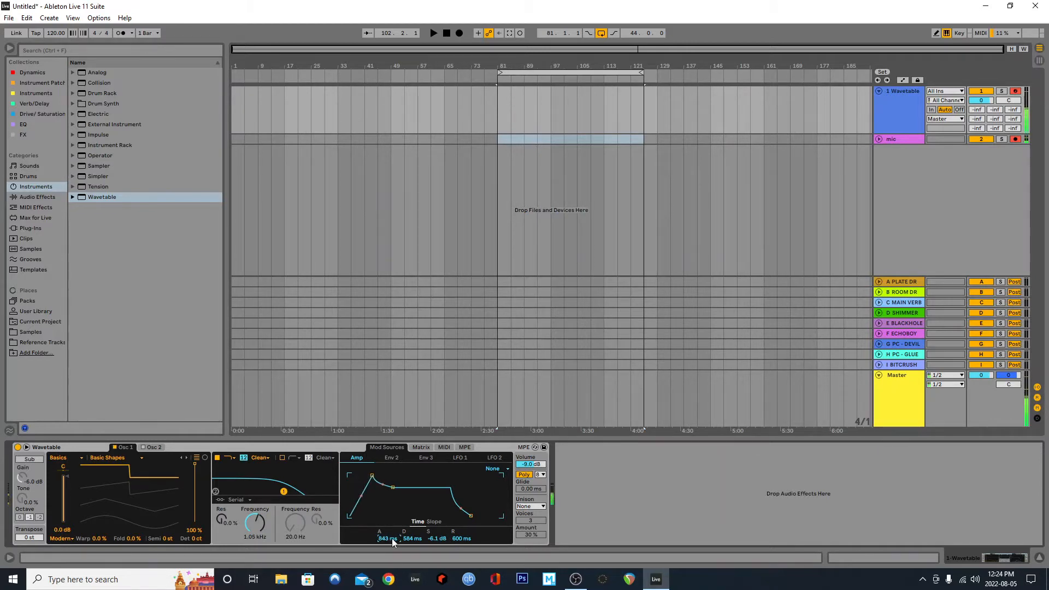
left_click_drag(392, 538, 391, 513)
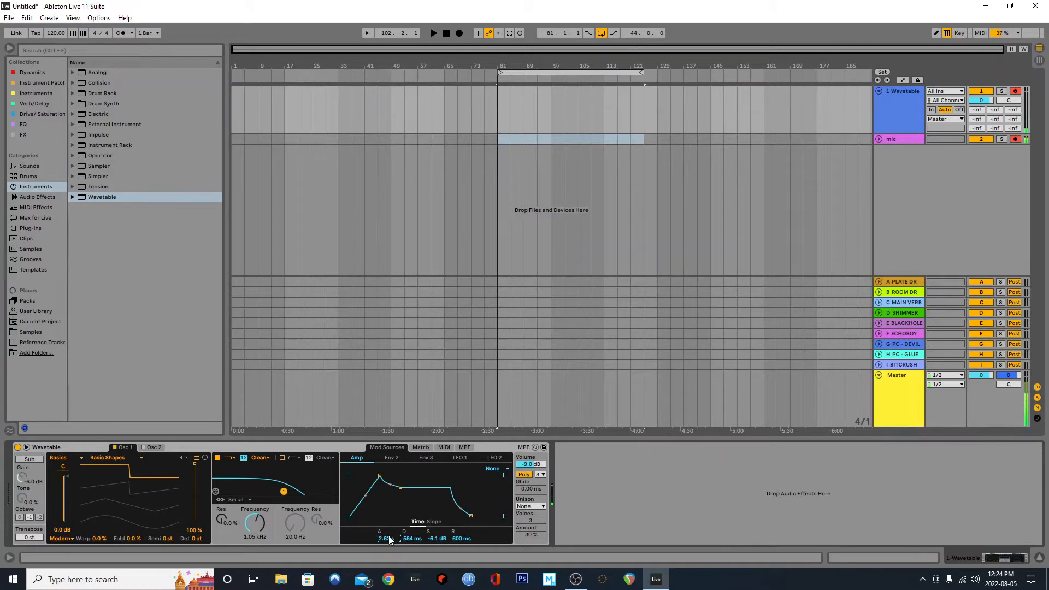
mouse_move(390, 539)
left_mouse_down()
mouse_move(389, 562)
mouse_move(389, 527)
left_mouse_up()
left_click_drag(390, 487, 391, 494)
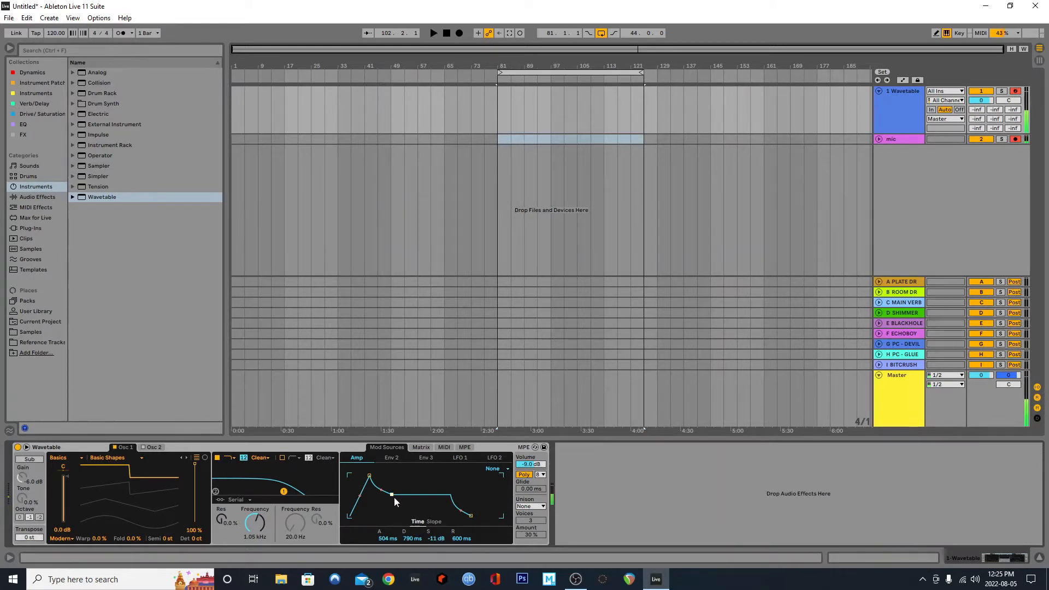
left_click_drag(435, 538, 436, 542)
left_click_drag(393, 504, 391, 494)
Step: Set LFO 1's rate to 5.35 Hz
left_click(420, 449)
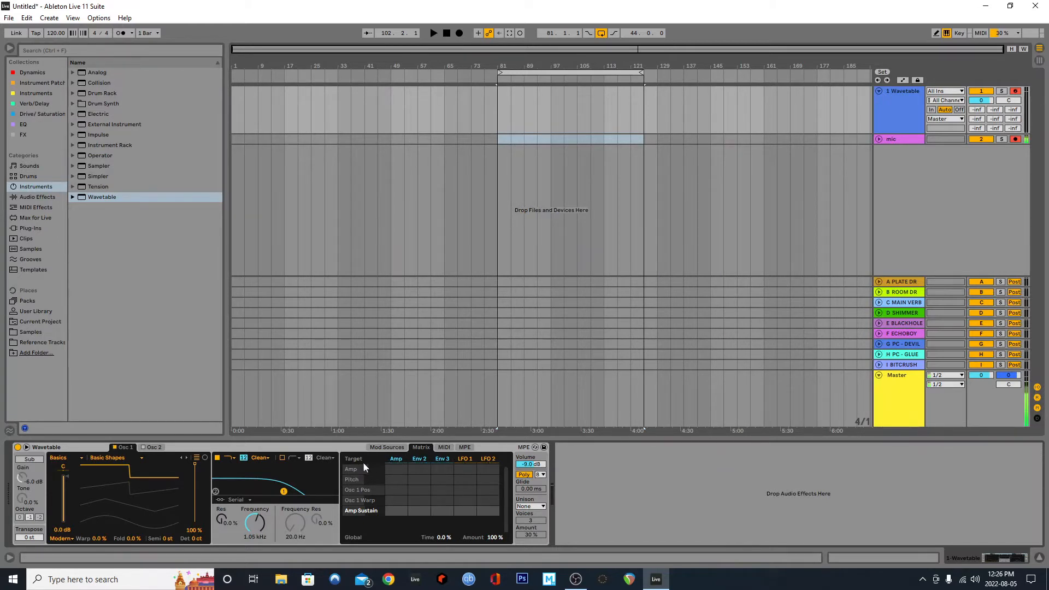
left_click(444, 447)
left_click(426, 447)
left_click(462, 459)
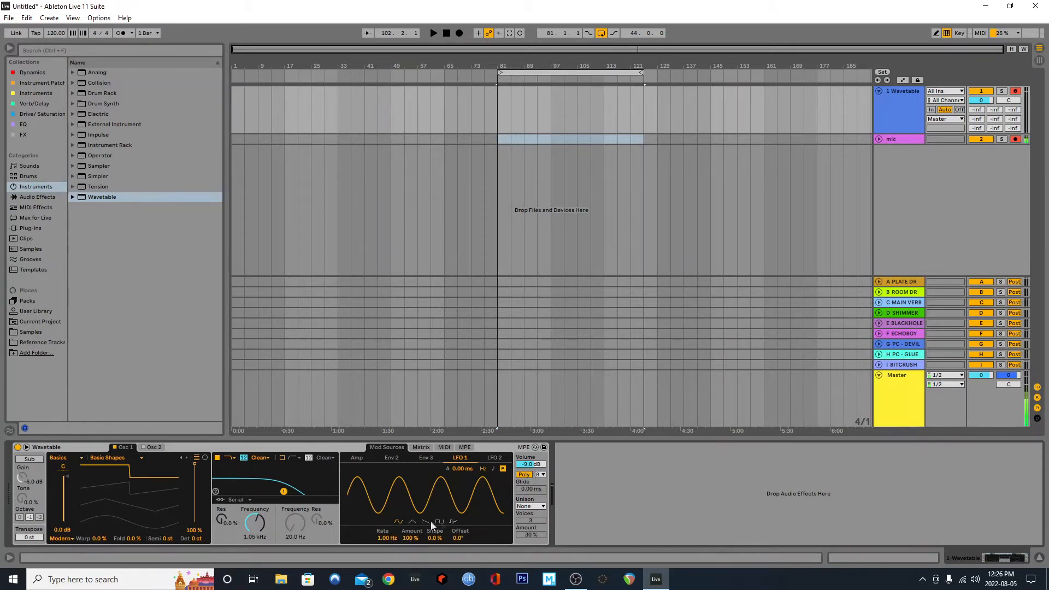
left_click_drag(385, 539, 386, 513)
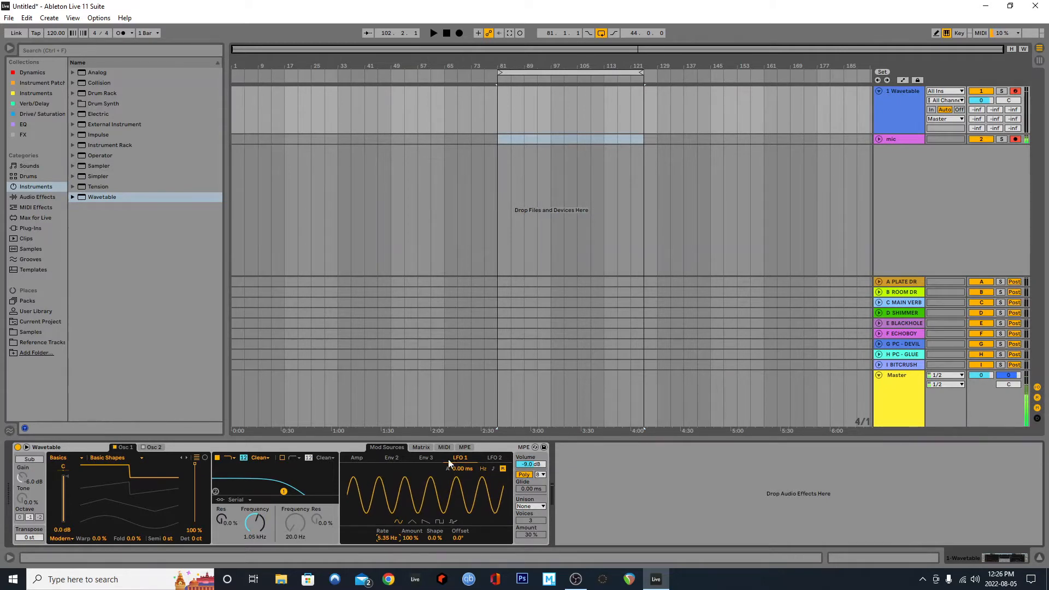
Step: Route LFO 1 to Amp in the modulation matrix with an amount of 31
left_click(358, 457)
left_click(420, 447)
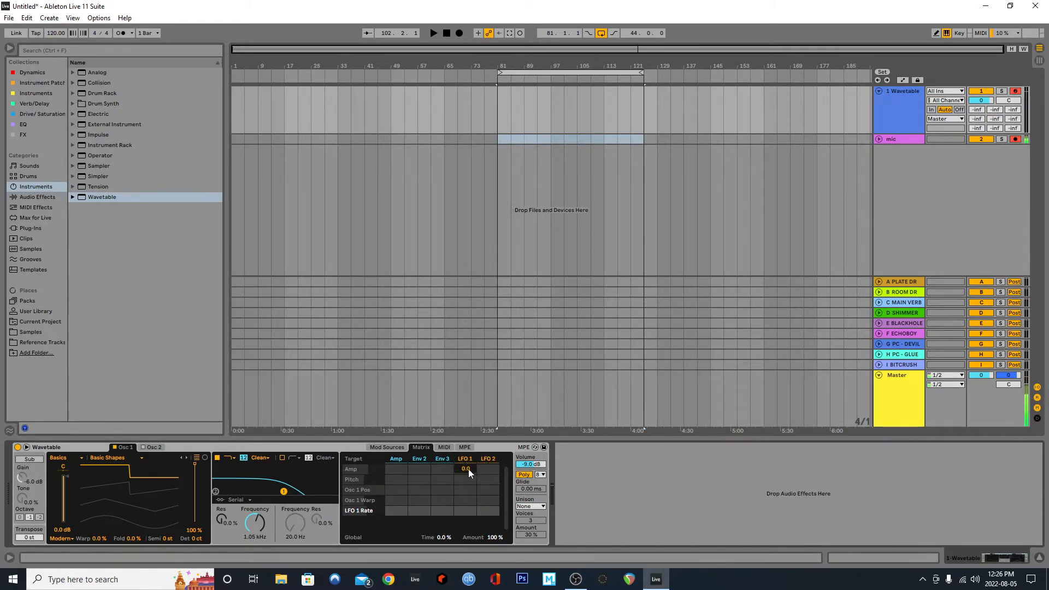
left_click_drag(468, 471, 467, 461)
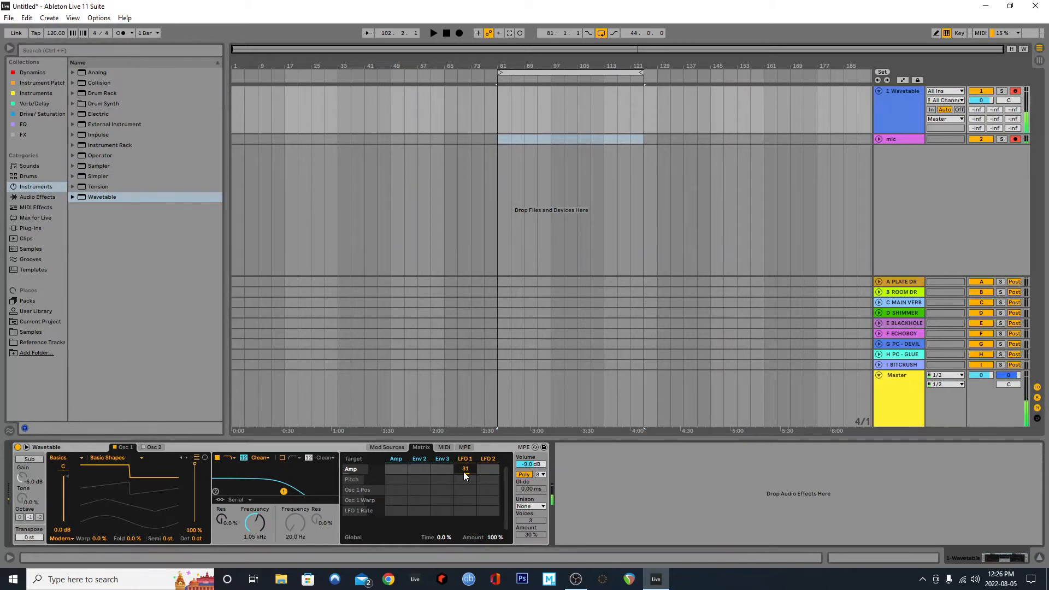
Step: Slow LFO 1's rate, set its amount to 59% and reduce its modulation of Amp to 12
left_click(445, 448)
left_click(422, 447)
left_click(464, 457)
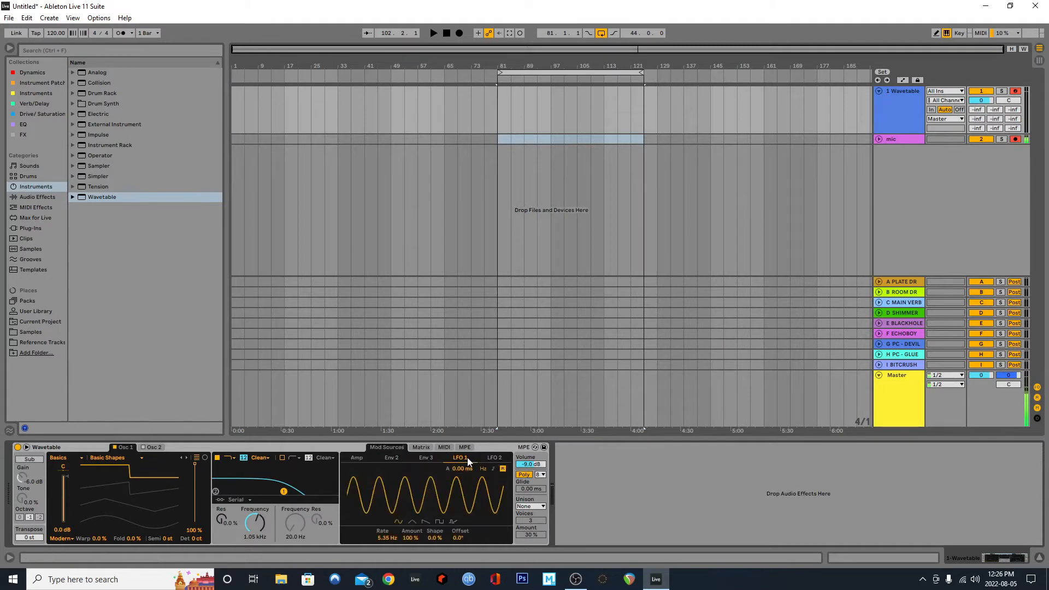
mouse_move(391, 541)
left_mouse_down()
mouse_move(391, 515)
mouse_move(391, 540)
left_mouse_up()
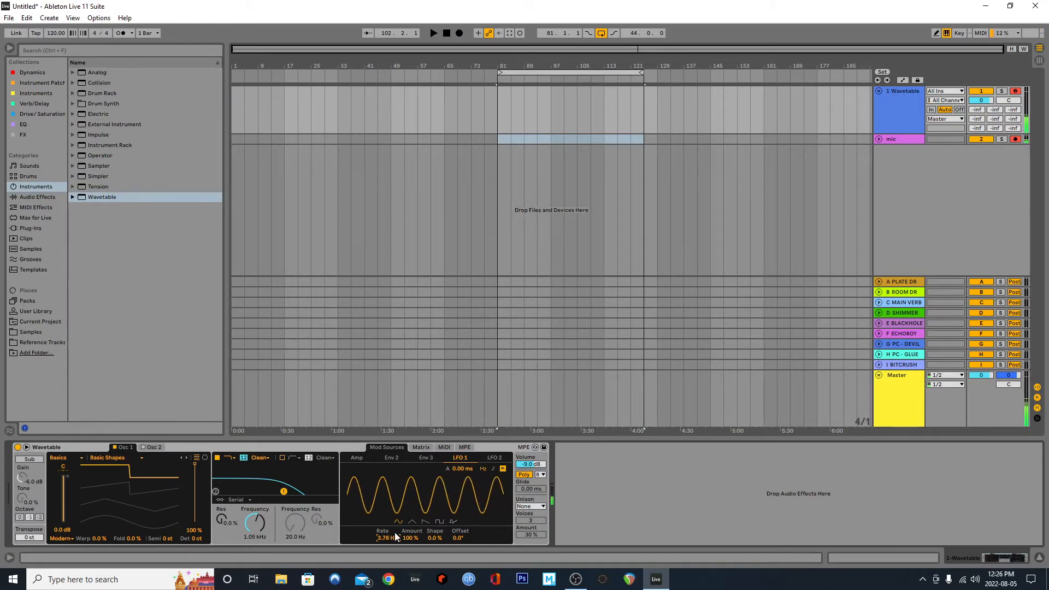
left_click_drag(391, 540, 411, 551)
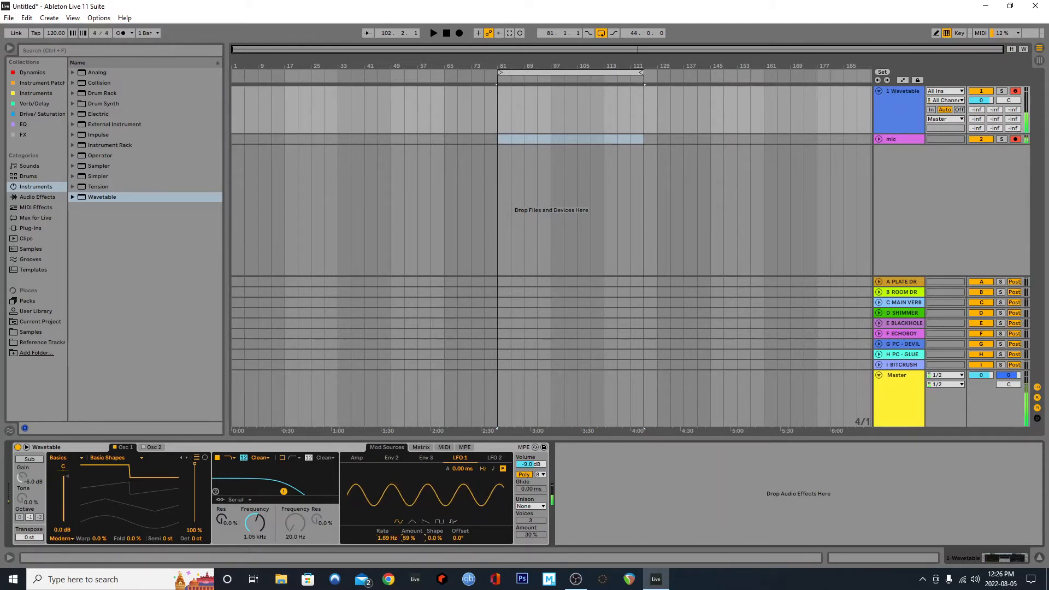
left_click(421, 447)
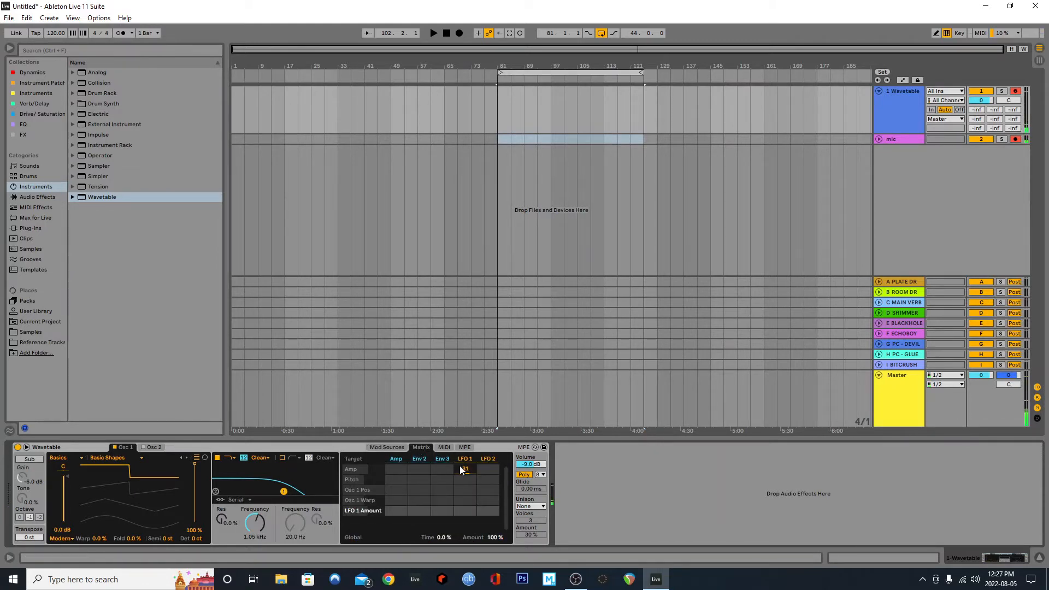
left_click_drag(465, 468, 465, 473)
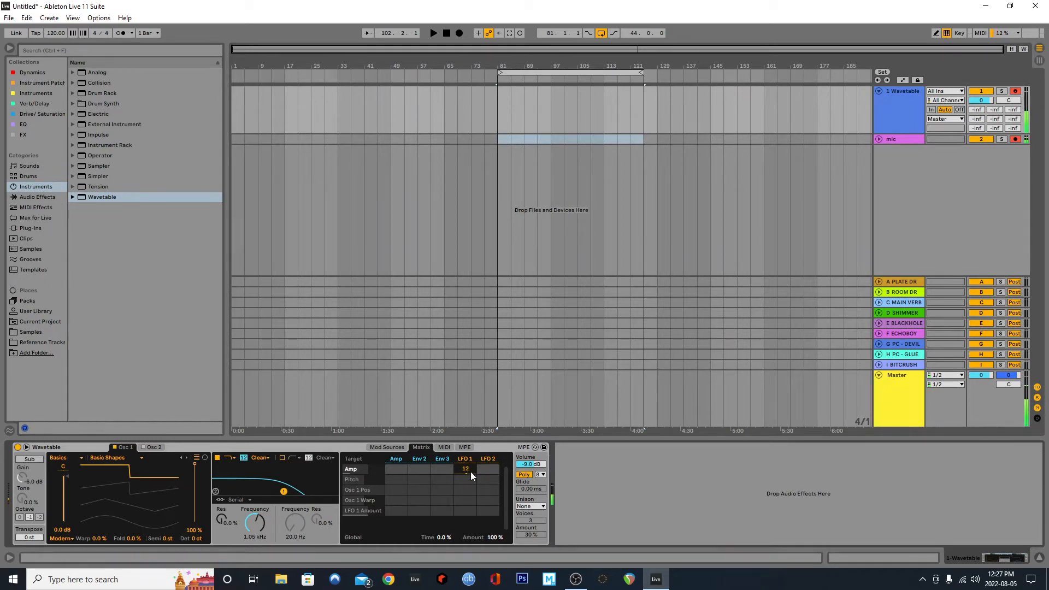
Step: Set LFO 1's rate to 1.40 Hz and its amount to 64%
left_click(394, 447)
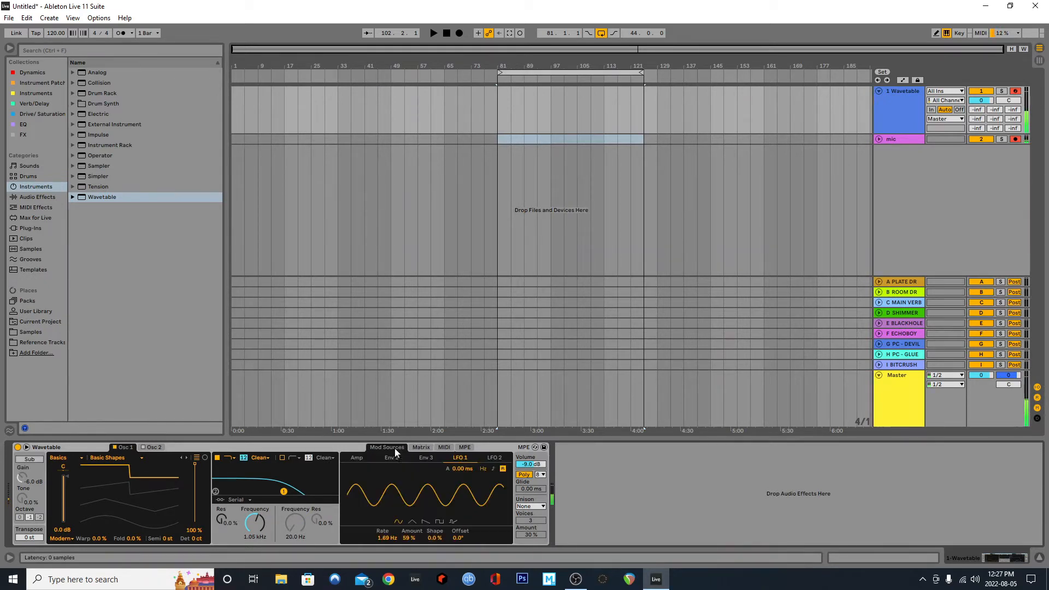
mouse_move(388, 541)
left_mouse_down()
mouse_move(389, 513)
mouse_move(408, 535)
mouse_move(387, 560)
left_mouse_up()
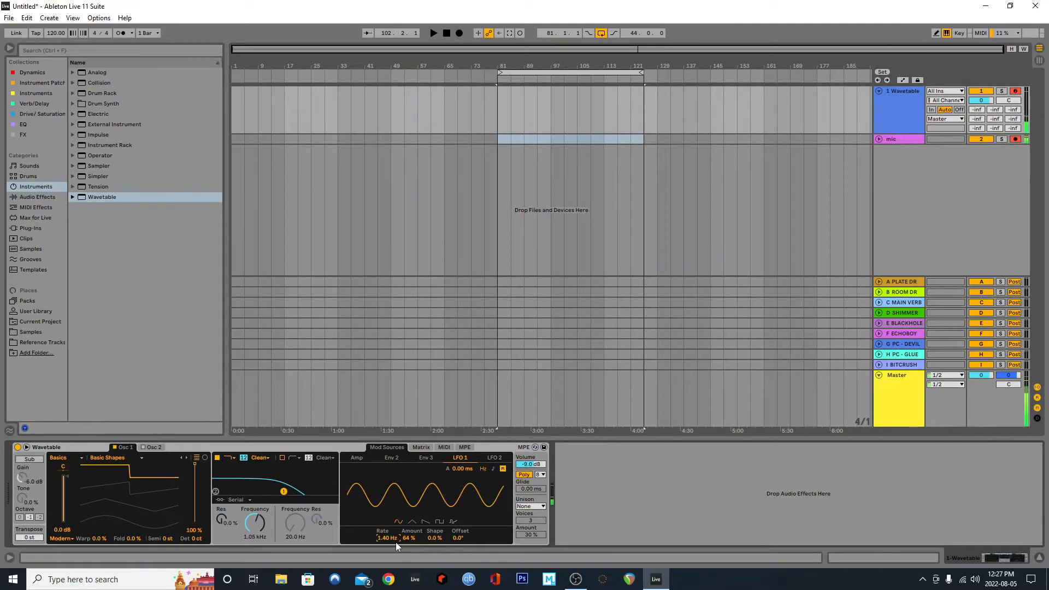
left_click(369, 457)
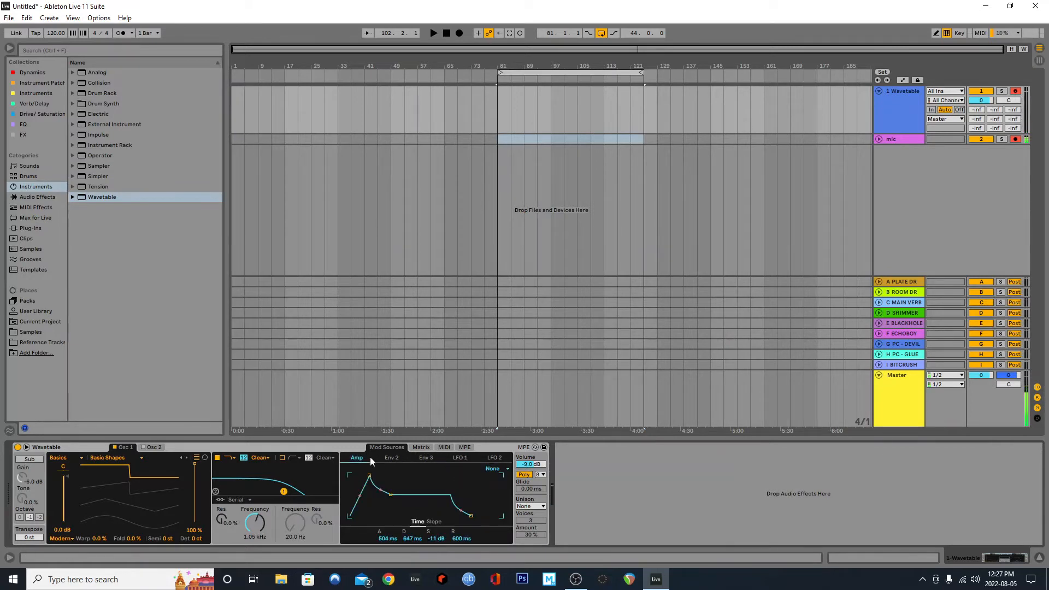
Step: Route LFO 2 to Pitch in the modulation matrix and set LFO 2 to a 0.21 Hz rate with 7.0% amount
left_click(416, 449)
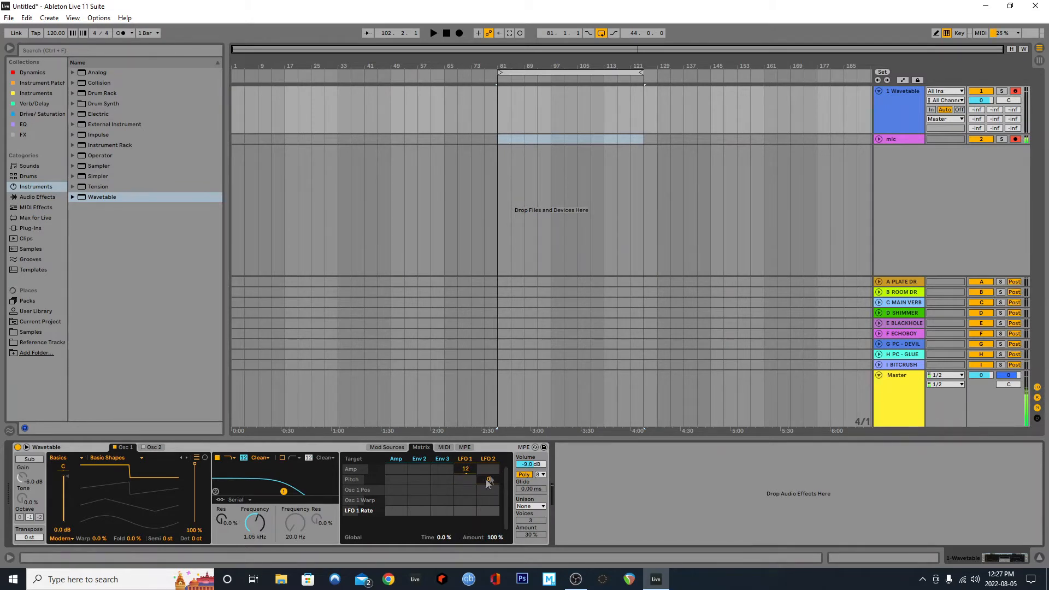
left_click_drag(491, 480, 490, 489)
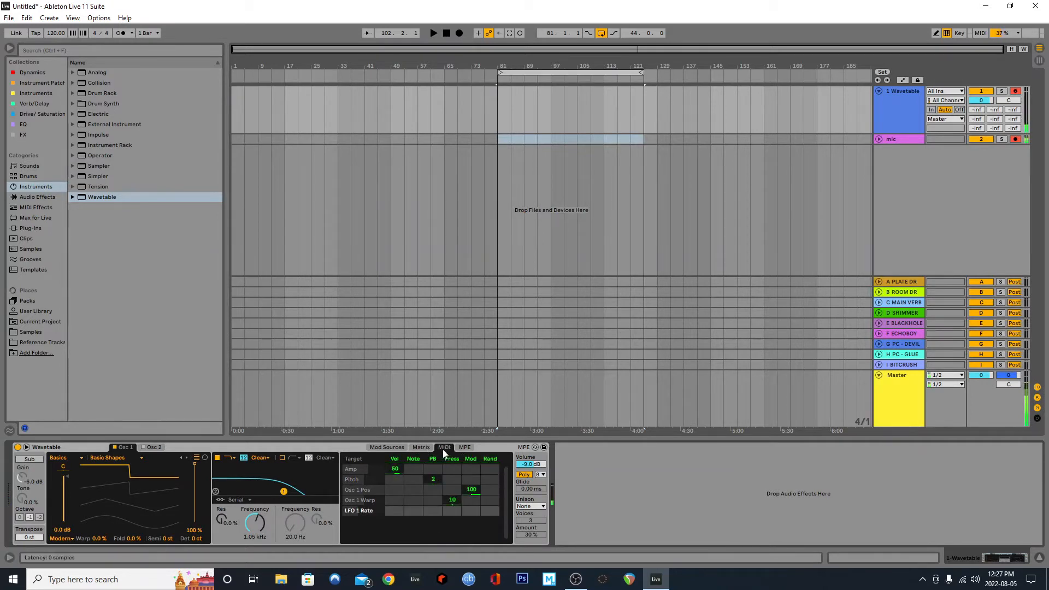
left_click(480, 461)
left_click_drag(391, 538, 410, 589)
left_click(421, 448)
left_click_drag(489, 480, 489, 479)
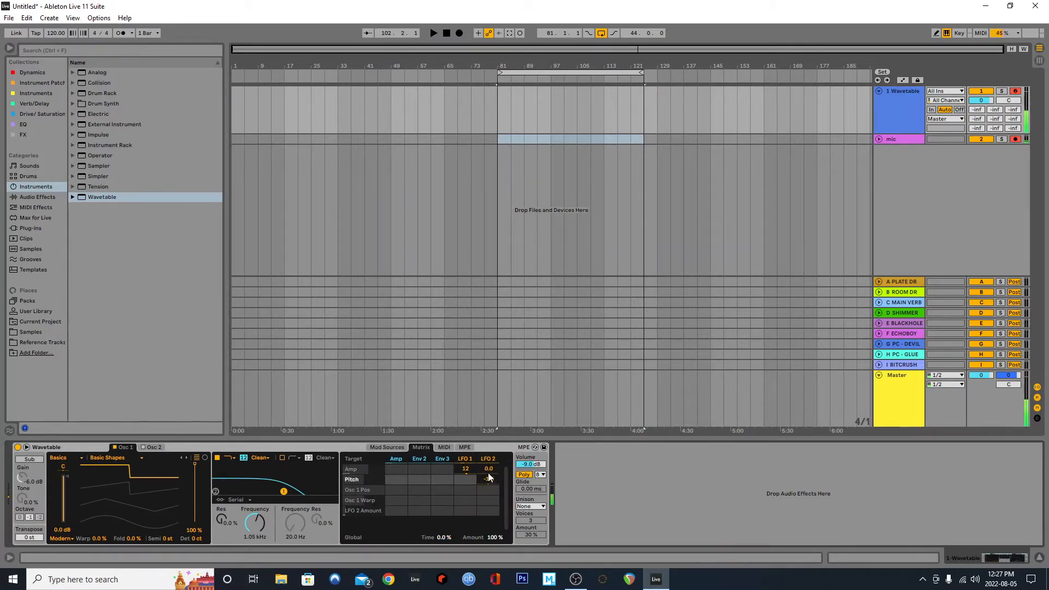
Step: Readjust LFO 2's amount and rate, and set its modulation of Pitch to 0.8
left_click(387, 447)
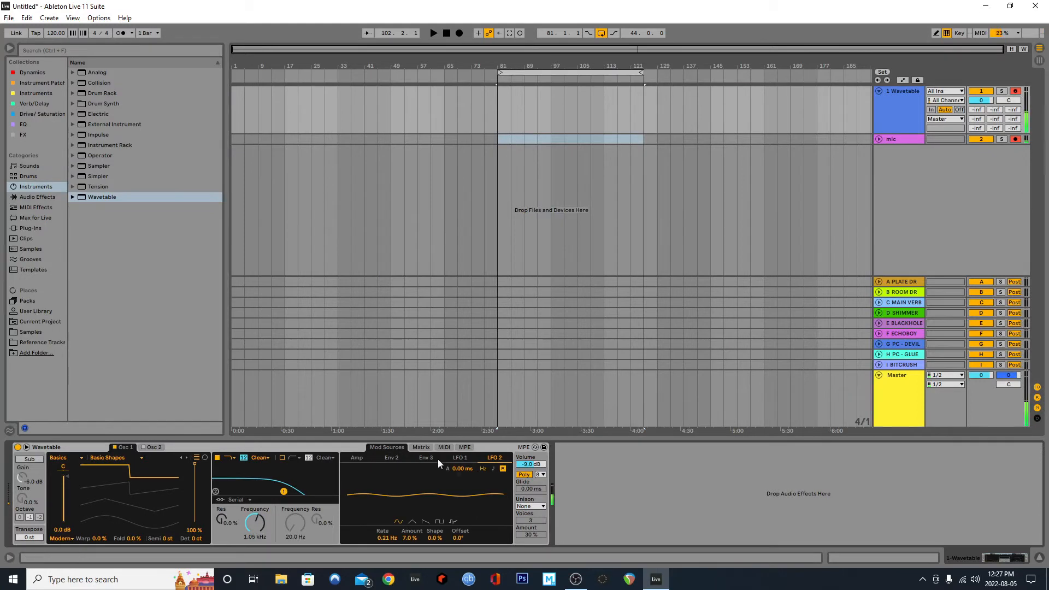
left_click_drag(411, 538, 389, 494)
left_click(454, 457)
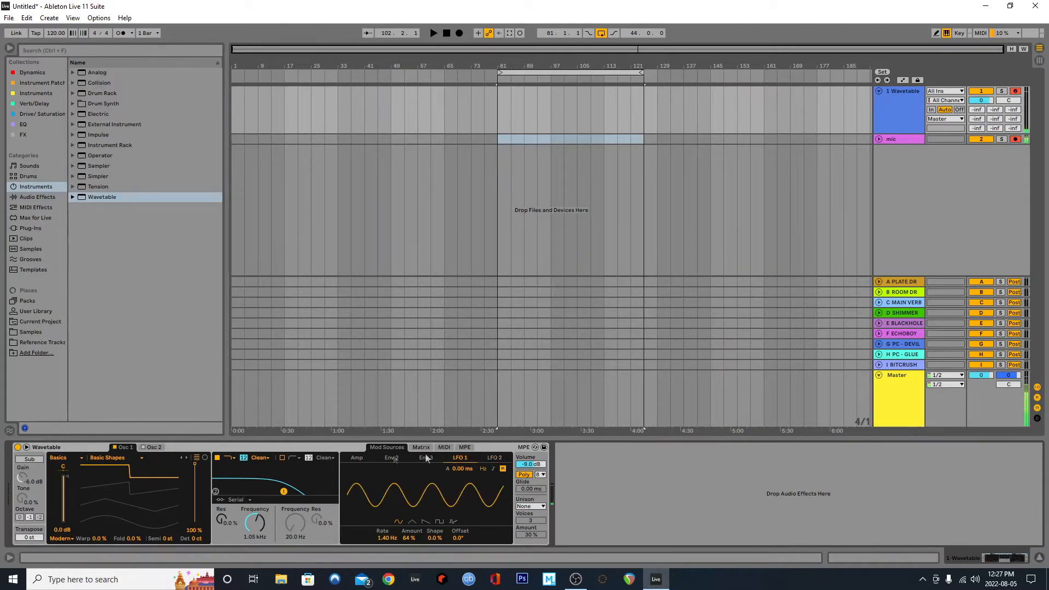
left_click(366, 457)
left_click(427, 447)
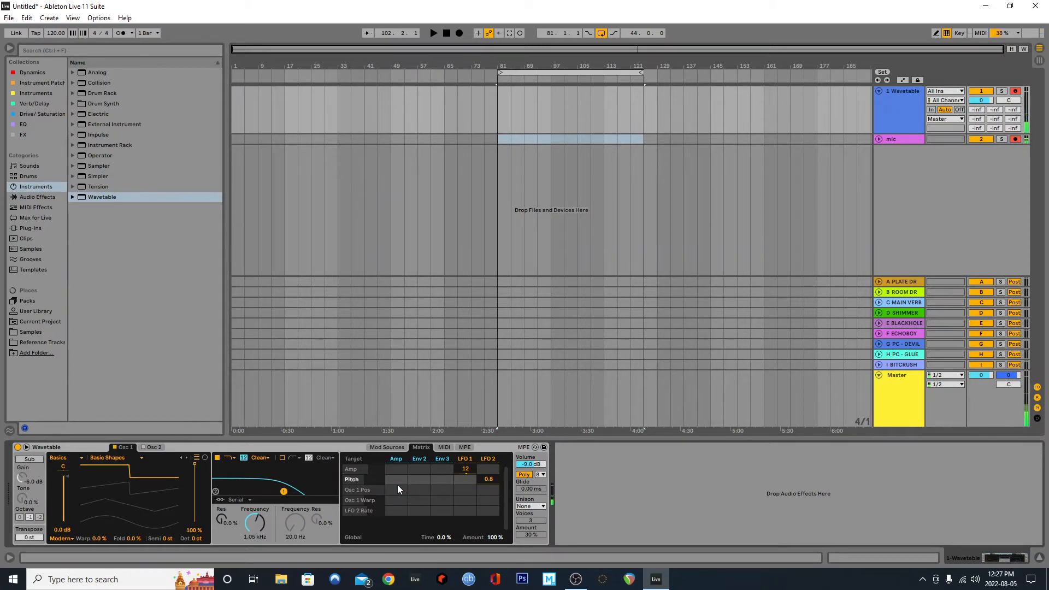
left_click(417, 449)
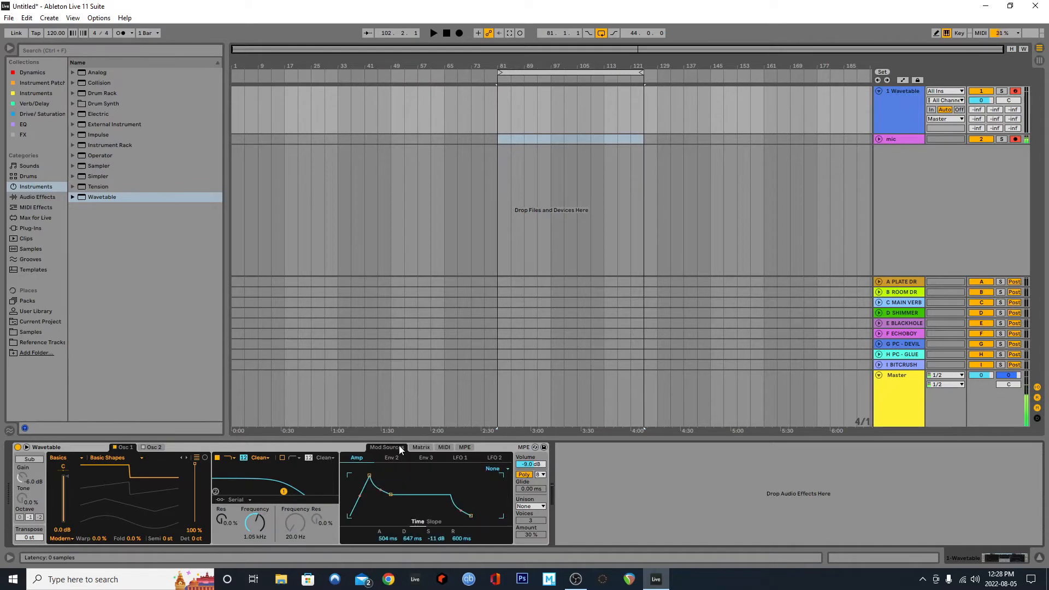
Step: Set the unison mode to Classic with 6 voices and an amount of 23%
left_click(541, 507)
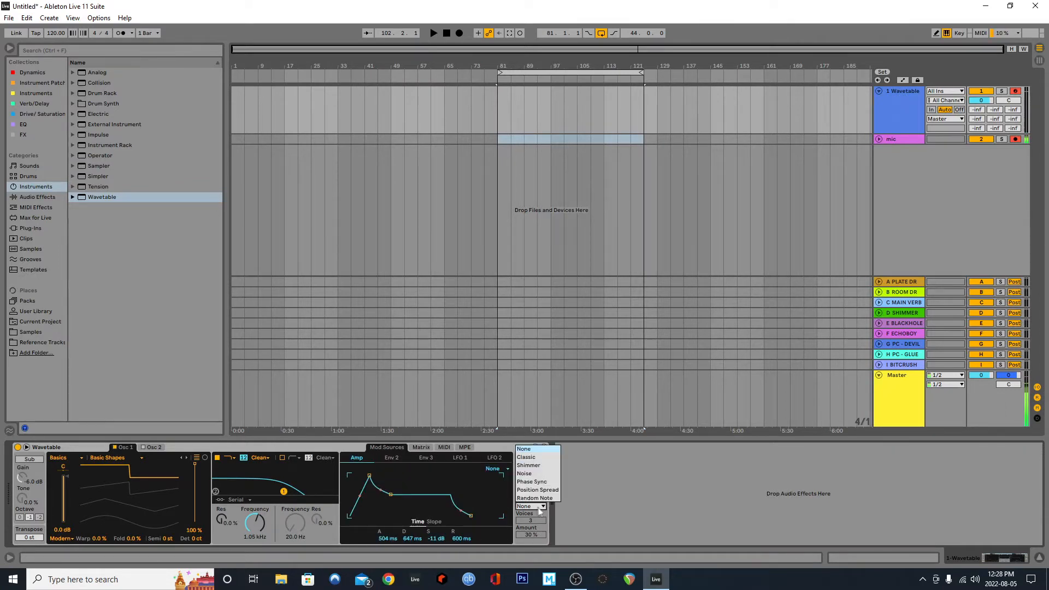
left_click(535, 457)
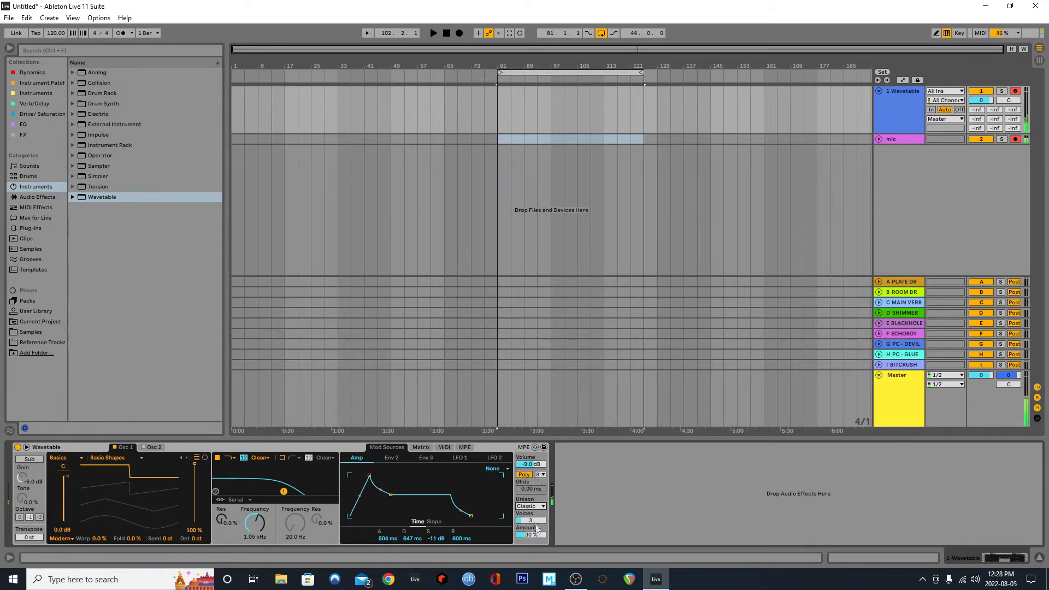
left_click_drag(529, 534, 536, 526)
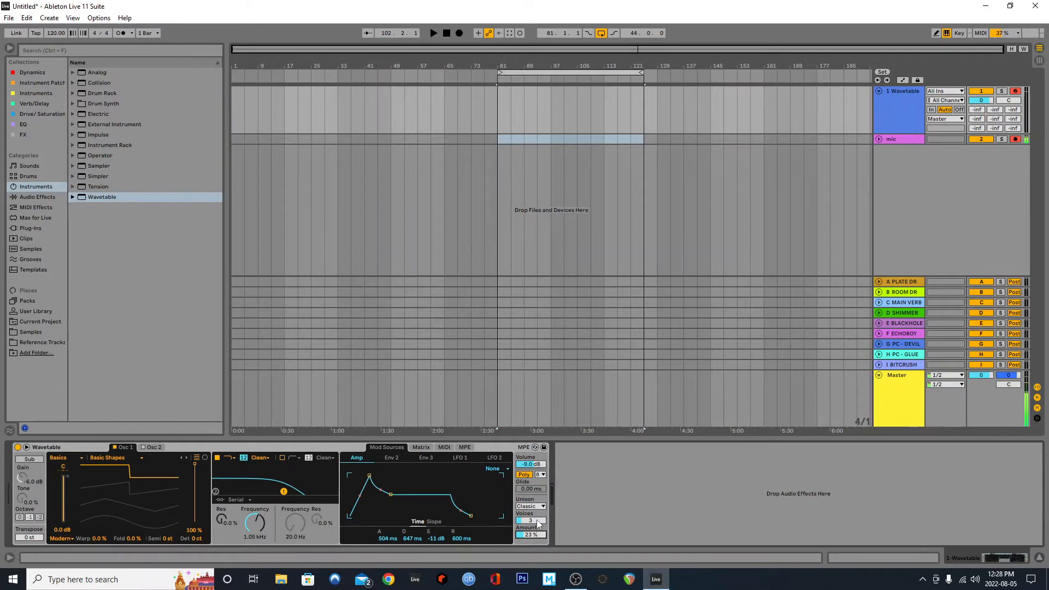
mouse_move(536, 521)
left_mouse_down()
mouse_move(537, 499)
mouse_move(537, 535)
left_mouse_up()
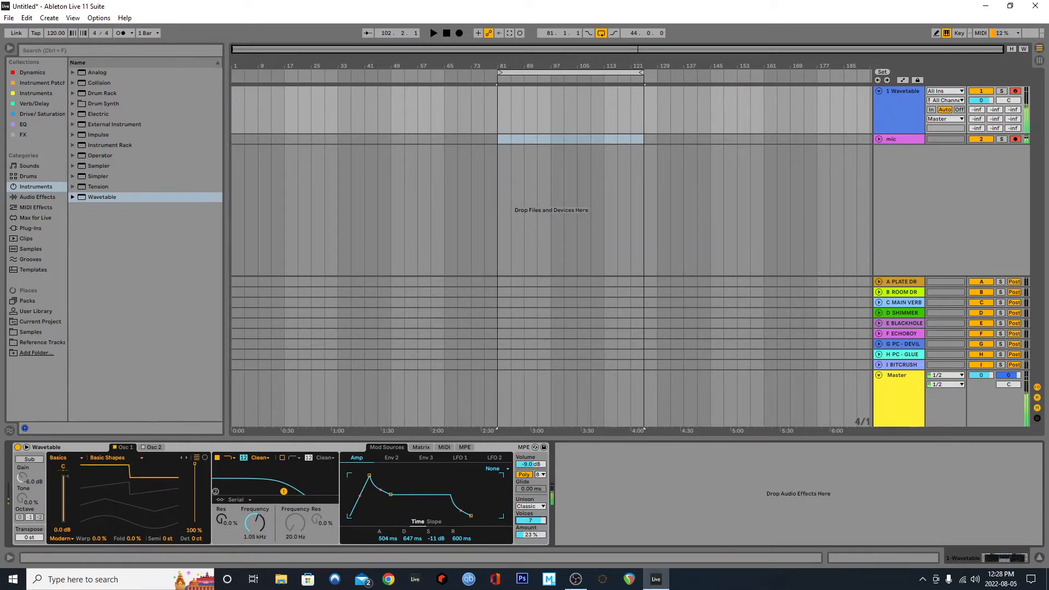
left_click_drag(540, 524, 540, 540)
Step: Lengthen the amp envelope's attack to 1.10 s
left_click_drag(387, 539, 387, 522)
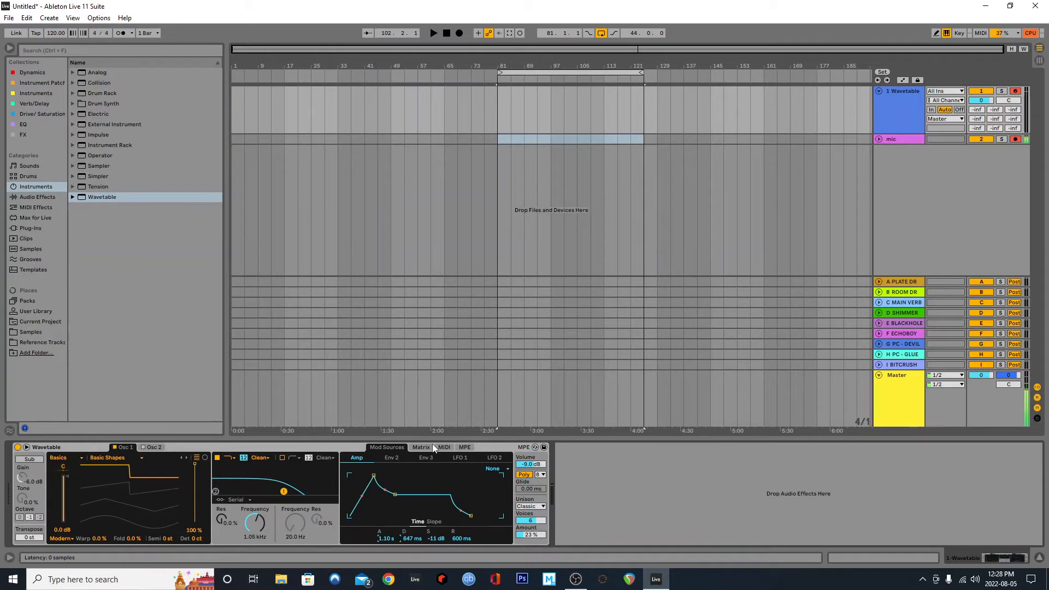
left_click(460, 458)
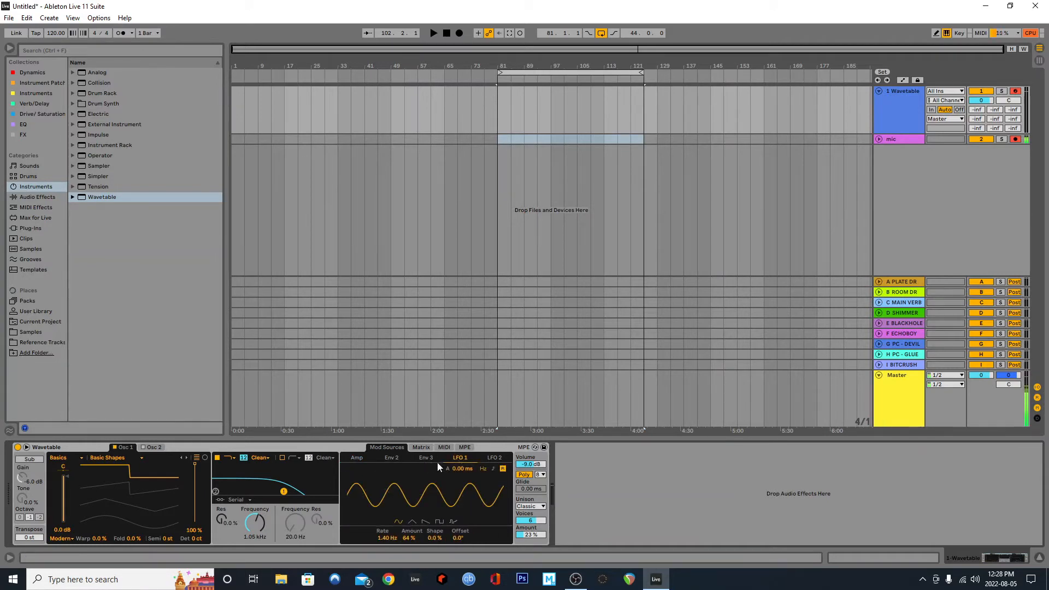
left_click(362, 461)
Step: Review Wavetable's modulation matrix together with its MIDI and MPE modulation assignments
left_click(424, 450)
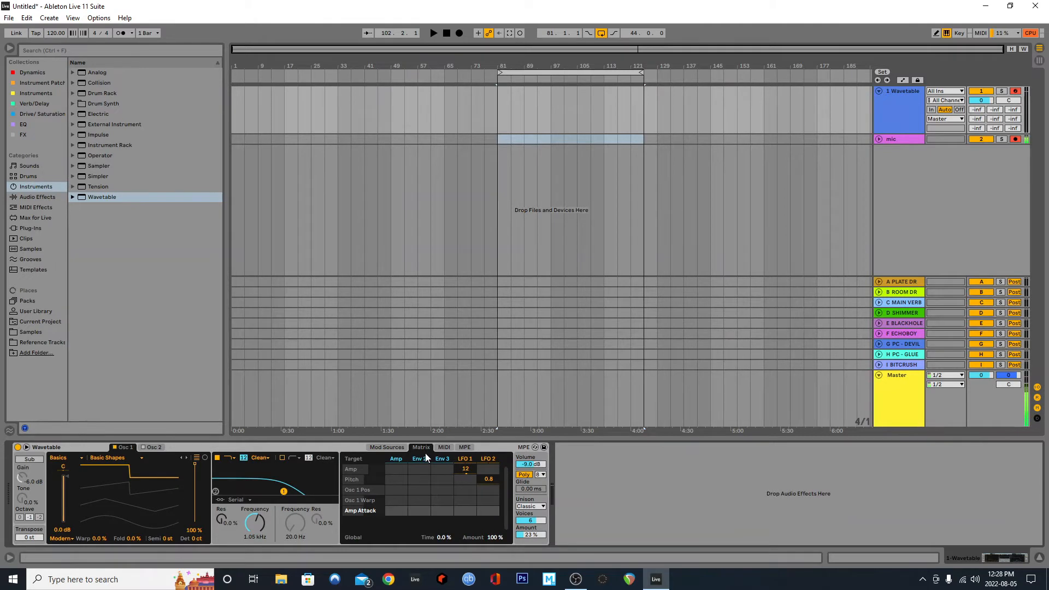
left_click(446, 448)
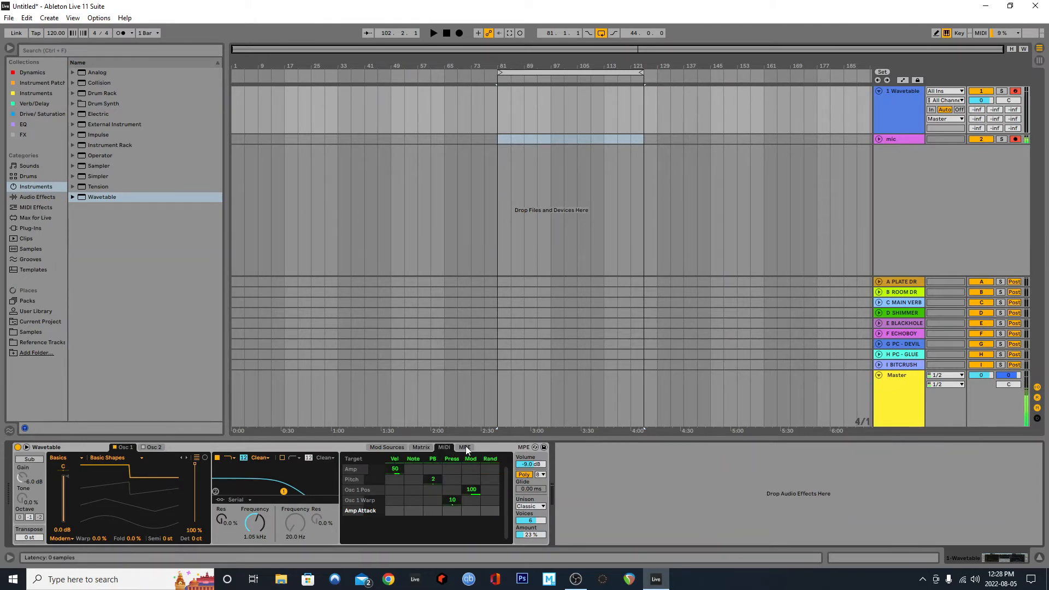
left_click(465, 447)
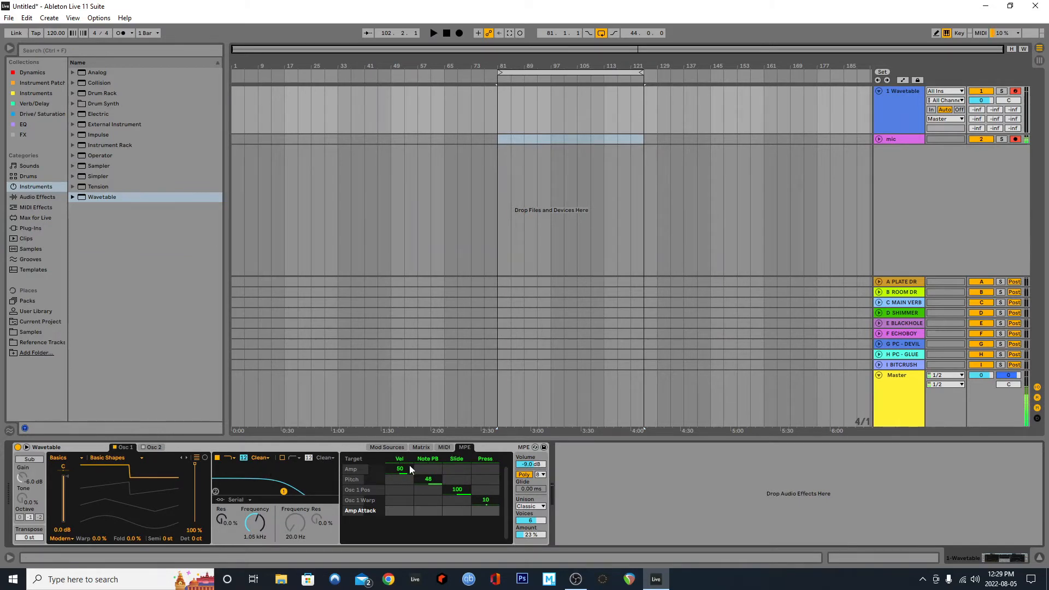
Step: Add Filter 2's frequency as a target in the modulation matrix and set LFO 1's modulation of it to 42
left_click(445, 448)
left_click(420, 449)
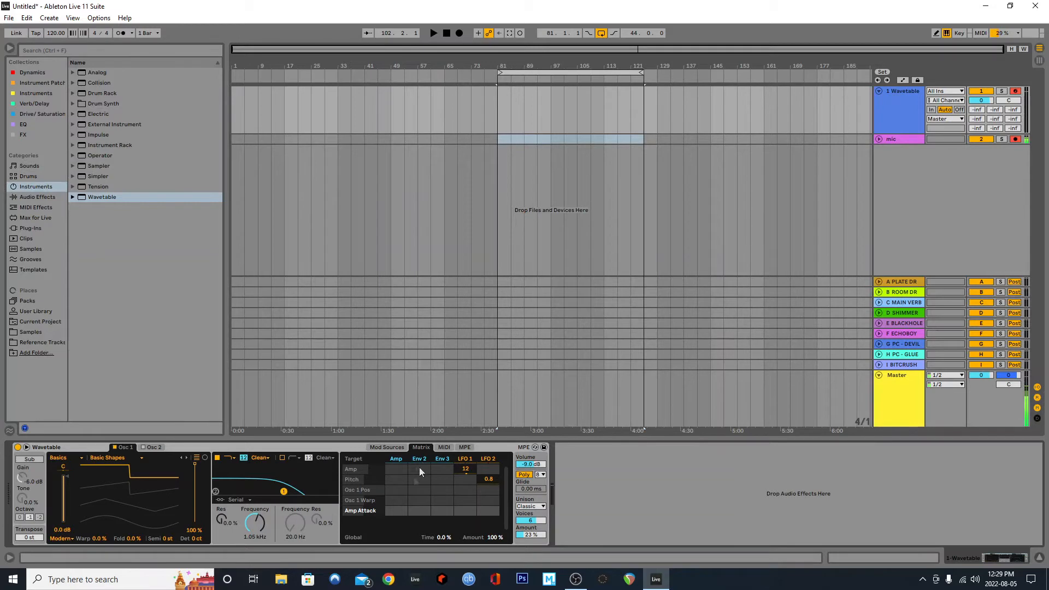
left_click(216, 491)
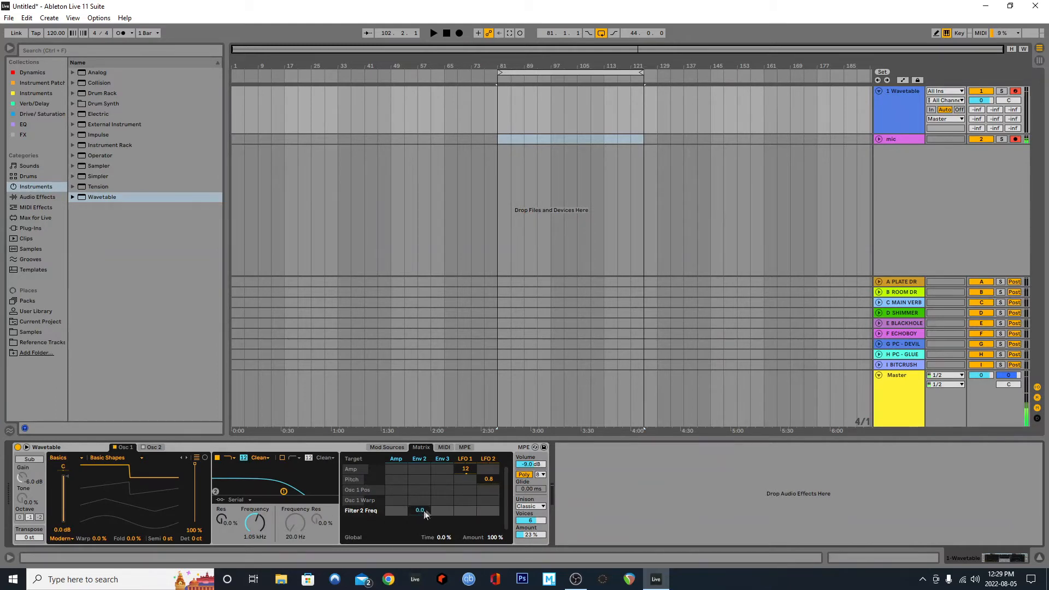
mouse_move(466, 510)
left_mouse_down()
mouse_move(465, 497)
mouse_move(468, 513)
left_mouse_up()
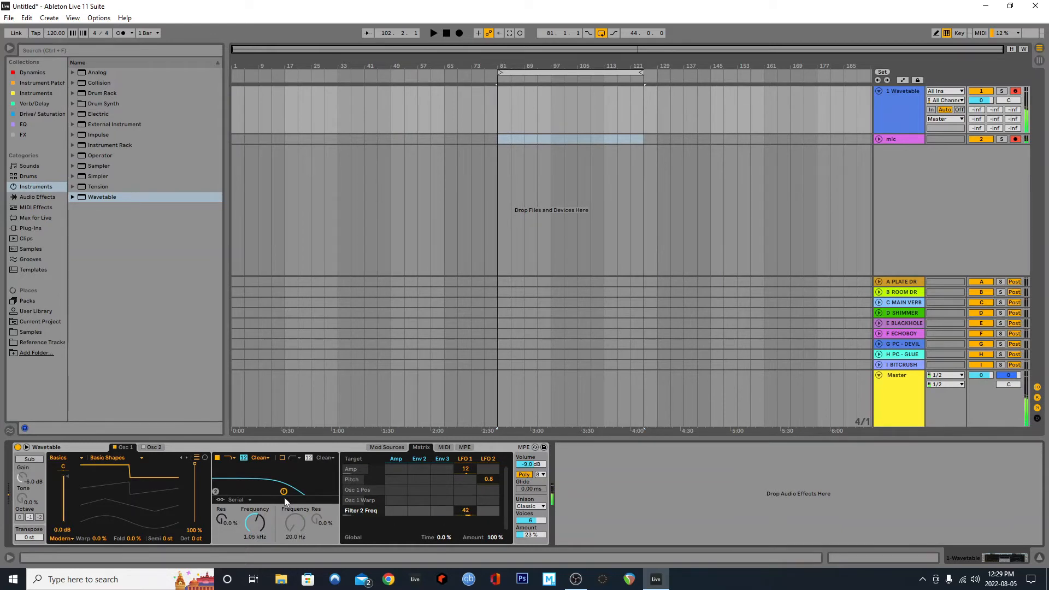
Step: Modulate Filter 1's frequency with LFO 1 at -18, and set the filter to 573 Hz with 22% resonance
right_click(263, 523)
left_click(313, 532)
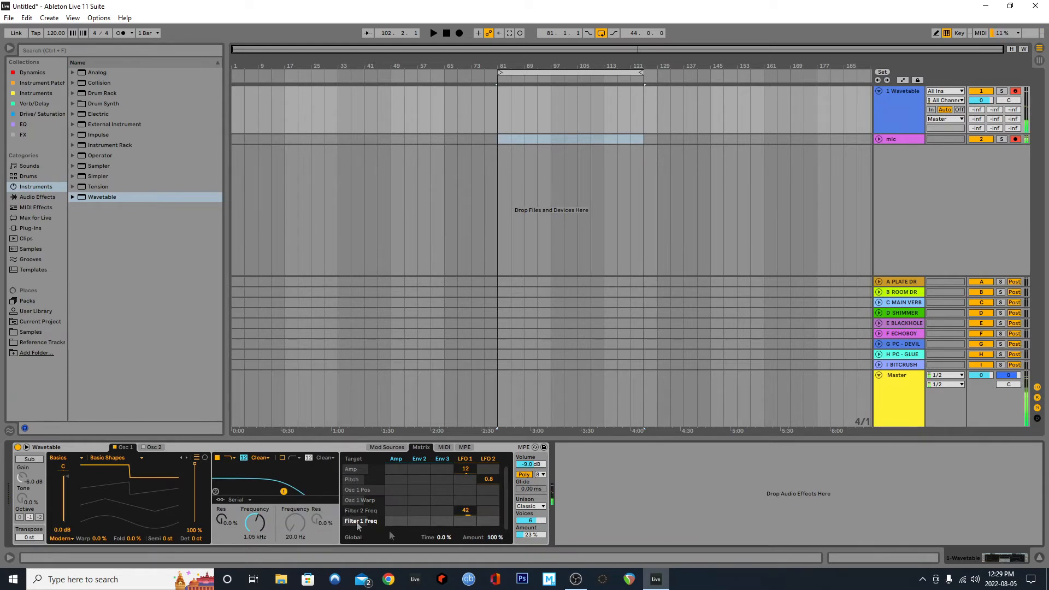
left_click_drag(262, 524, 261, 529)
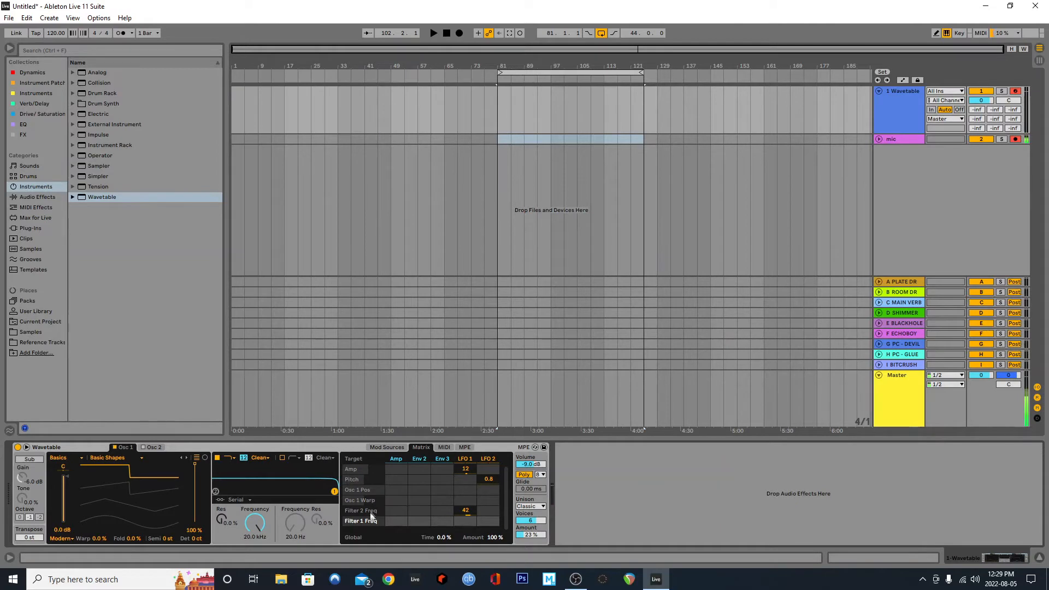
left_click_drag(261, 519, 259, 538)
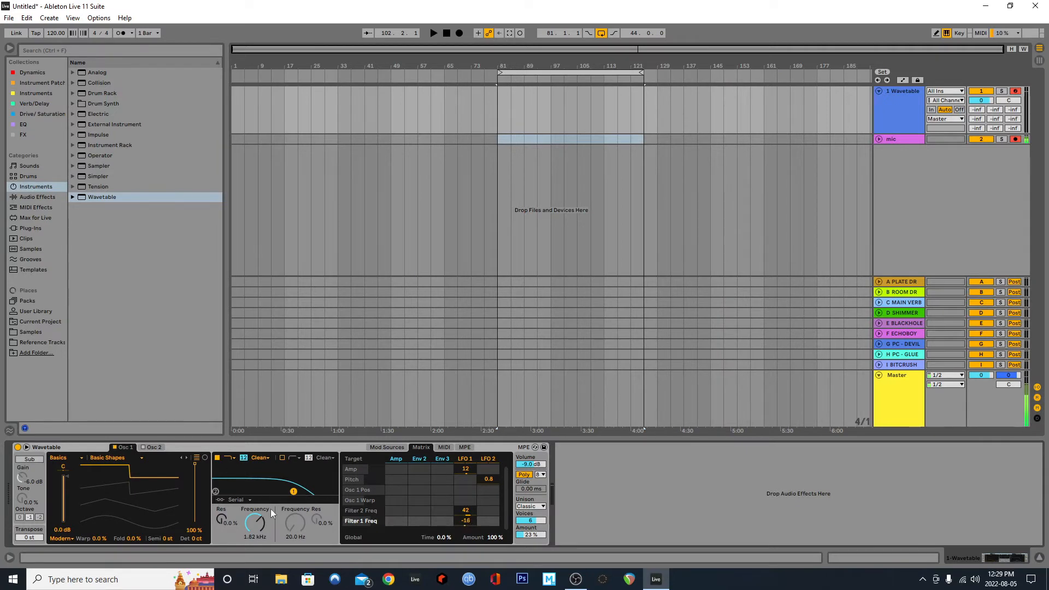
left_click_drag(232, 518, 250, 543)
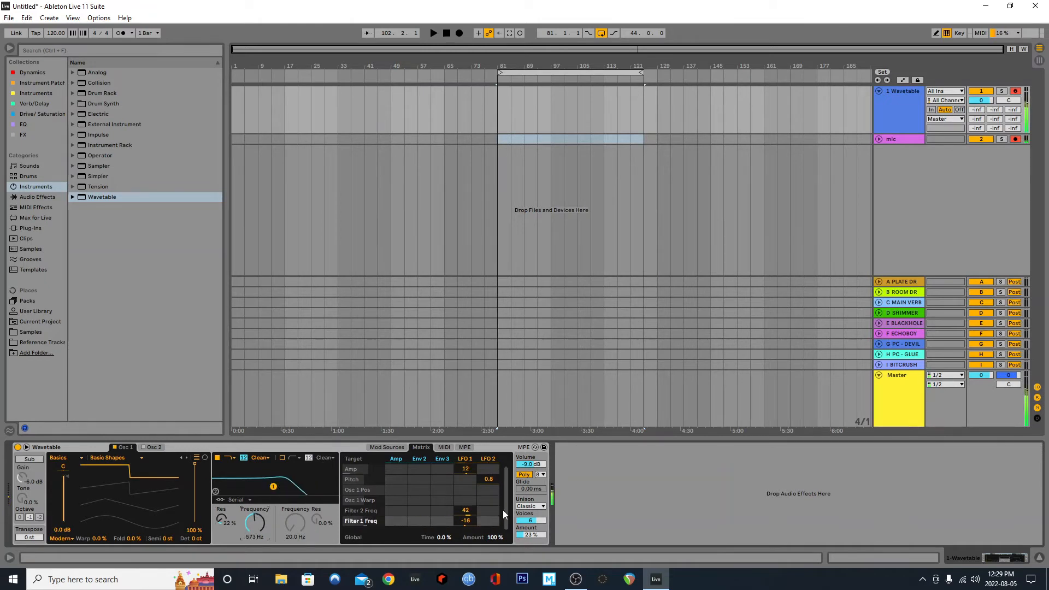
Step: Set LFO 1's modulation of Filter 1's frequency to -3.1, with the cutoff at 412 Hz and resonance at 18%
left_click_drag(469, 524, 491, 524)
double_click(468, 523)
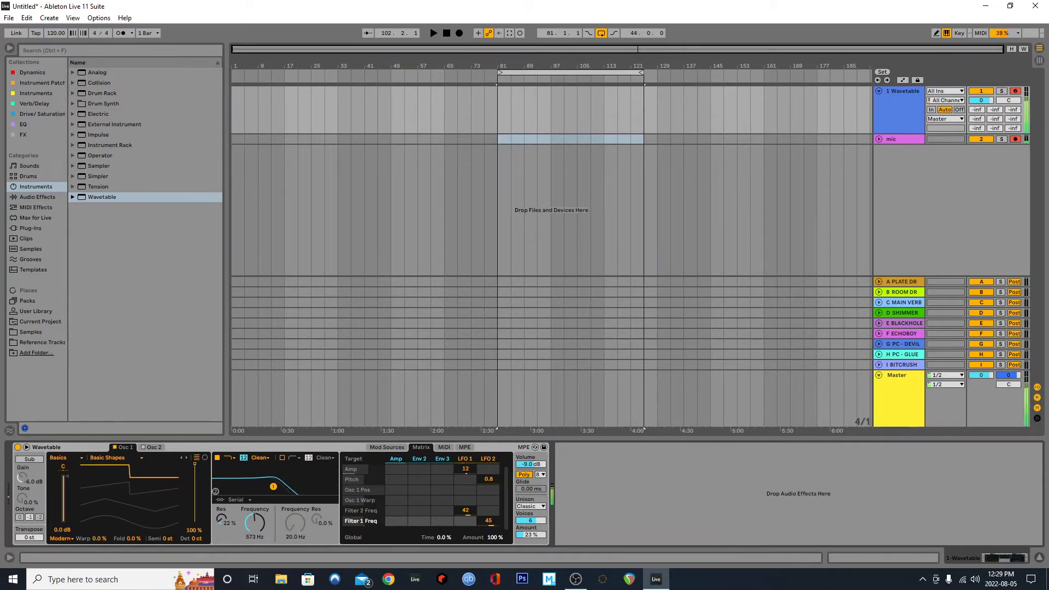
double_click(490, 523)
left_click_drag(466, 523, 467, 525)
left_click_drag(255, 523, 230, 516)
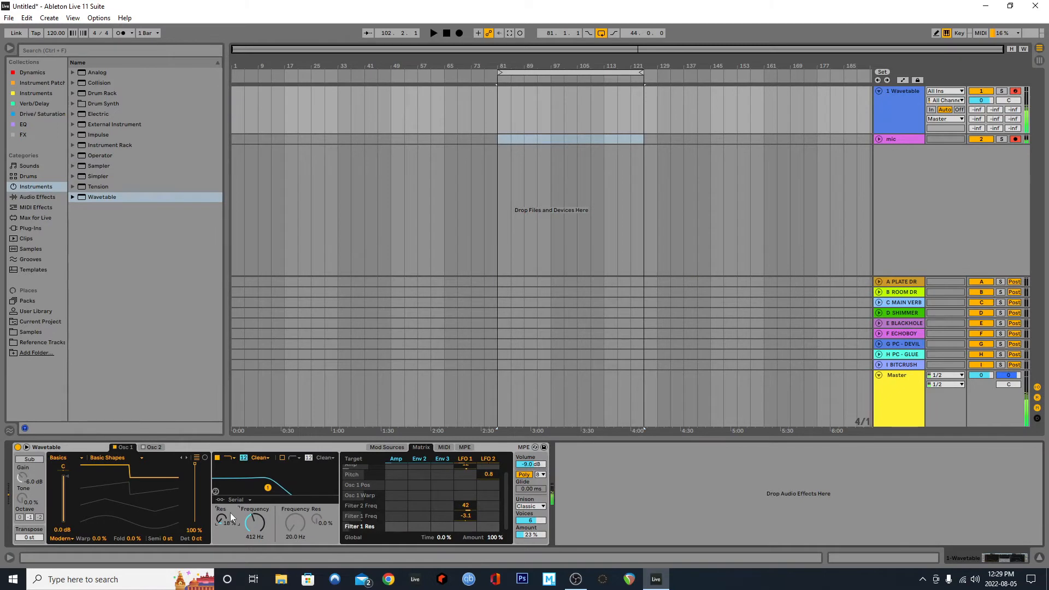
Step: Try the OSR circuit on Filter 1 with 11.2 dB of drive and the cutoff at 714 Hz
left_click(261, 459)
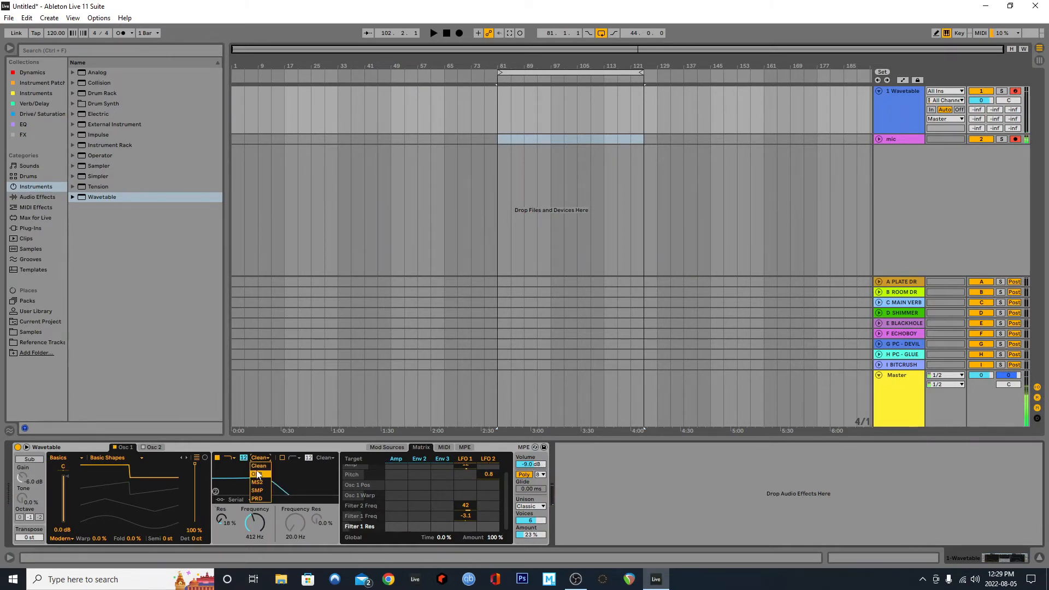
left_click(266, 475)
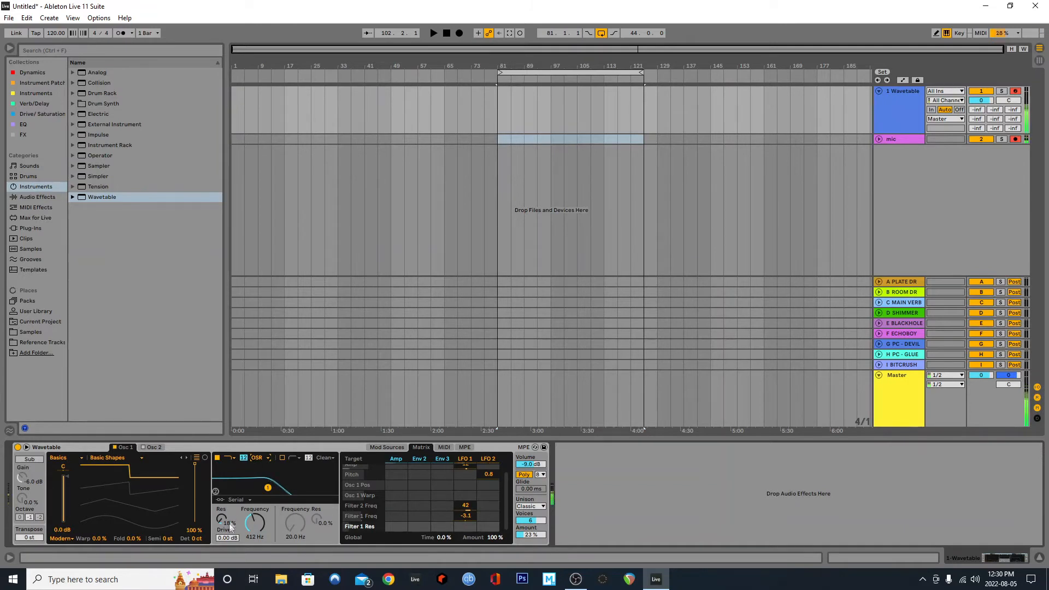
mouse_move(227, 538)
left_mouse_down()
mouse_move(227, 509)
mouse_move(239, 533)
left_mouse_up()
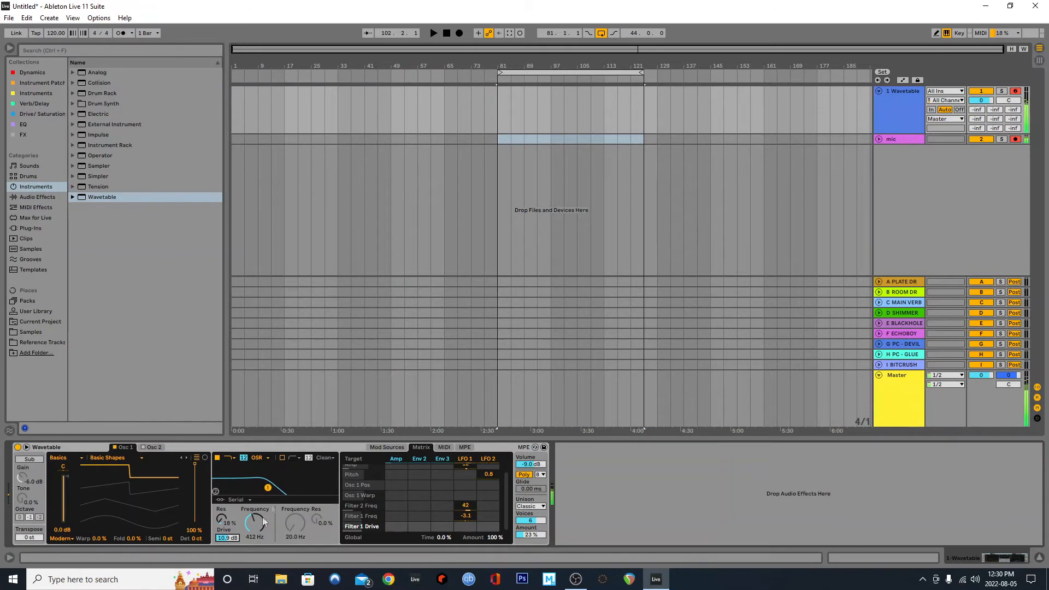
left_click_drag(258, 526, 248, 460)
left_click_drag(227, 538, 227, 533)
Step: Switch Filter 1 to the SMP circuit with the cutoff at 606 Hz and 9.00 dB of drive
left_click(258, 458)
left_click(261, 457)
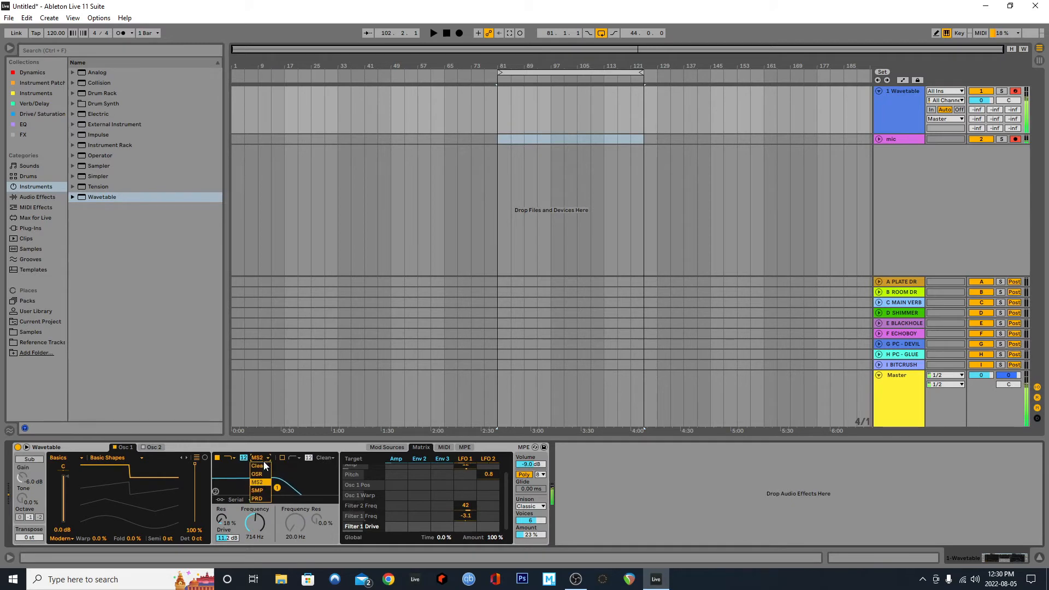
left_click(264, 490)
left_click_drag(254, 523, 227, 543)
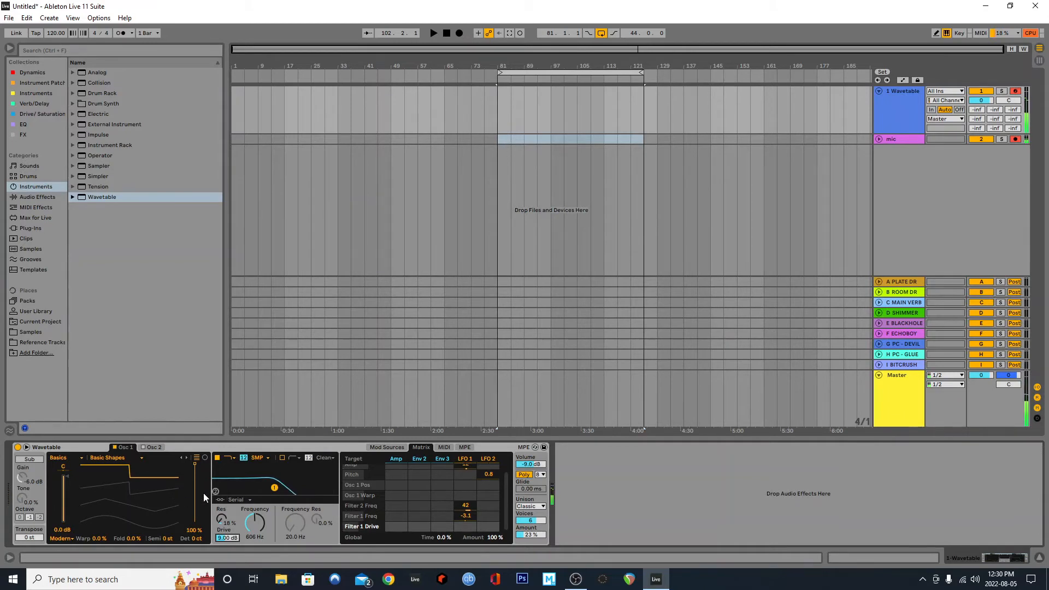
Step: Set LFO 1's modulation of Filter 2 Freq to 33 and Filter 1 Freq to -1.8, with Filter 1's cutoff at 412 Hz
left_click(387, 447)
left_click(421, 447)
left_click_drag(465, 505, 470, 517)
mouse_move(256, 523)
left_mouse_down()
mouse_move(256, 471)
mouse_move(256, 535)
mouse_move(260, 524)
left_mouse_up()
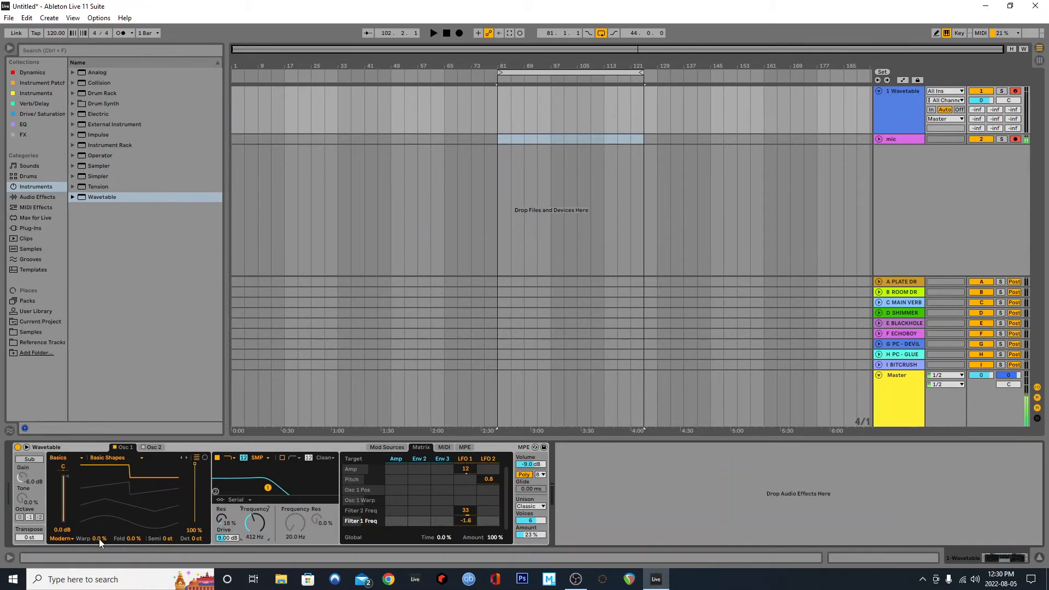
Step: Set oscillator 1's warp to 36% and fold to 17%, and Filter 1's cutoff to 435 Hz
mouse_move(100, 538)
left_mouse_down()
mouse_move(99, 520)
mouse_move(133, 533)
mouse_move(133, 517)
mouse_move(134, 562)
mouse_move(98, 530)
left_mouse_up()
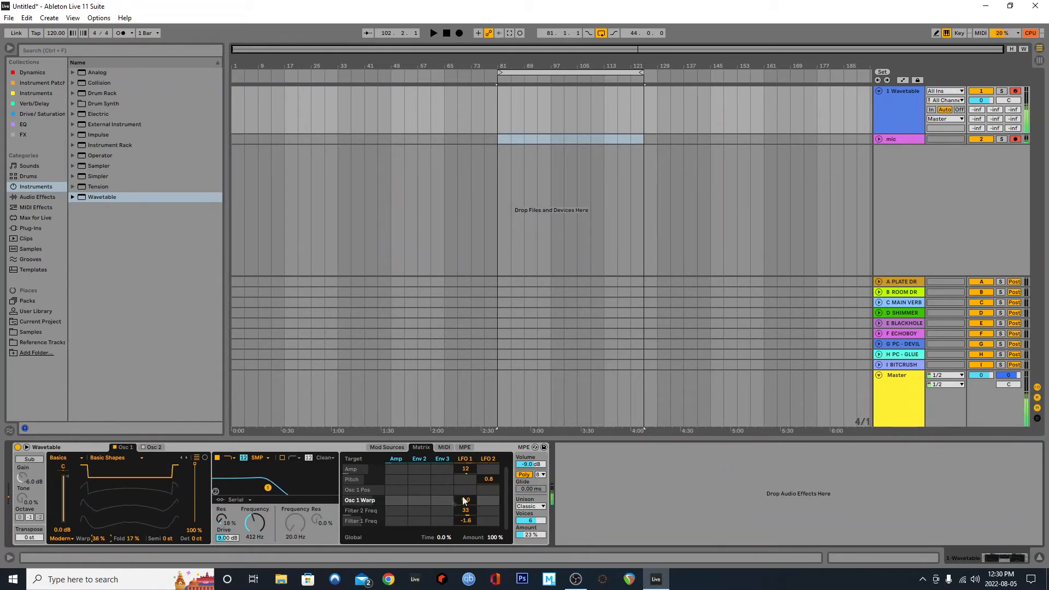
left_click_drag(254, 523, 254, 524)
Step: Enable Filter 2 with its frequency at 70.9 Hz and clear LFO 1's modulation of that frequency
left_click(282, 459)
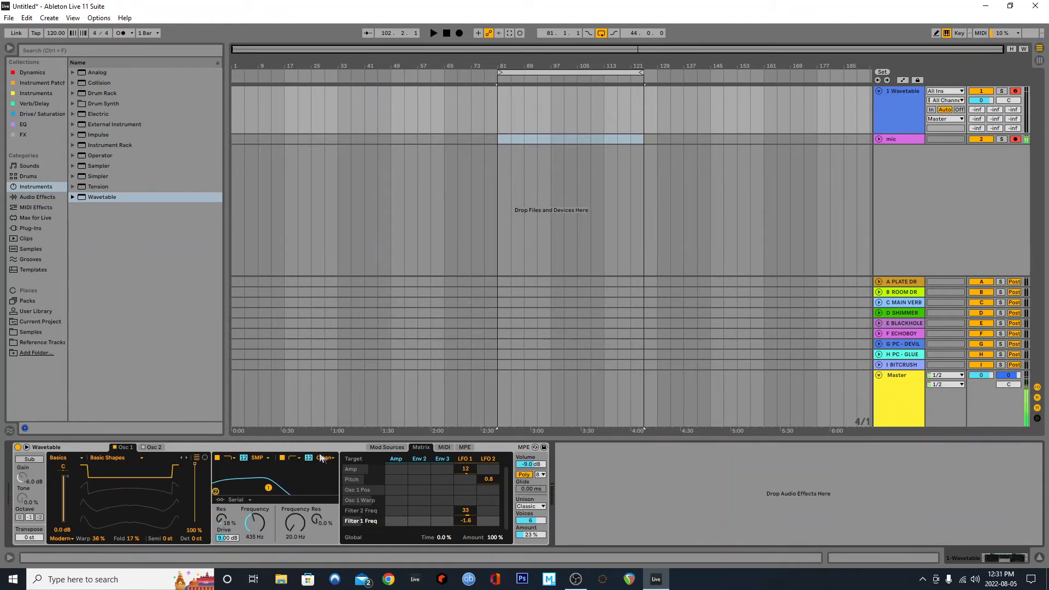
left_click_drag(289, 523, 298, 533)
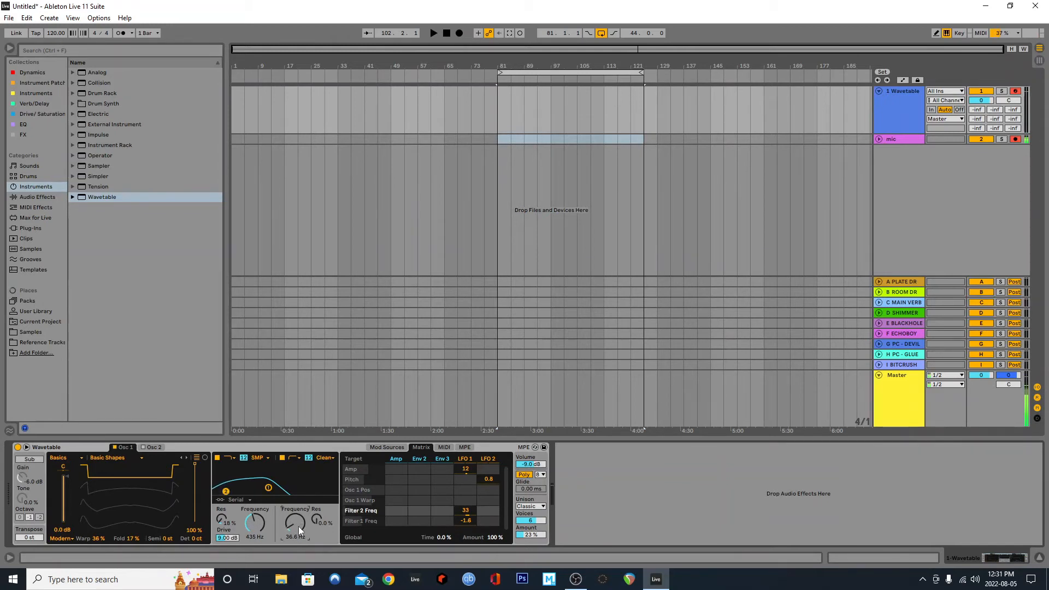
mouse_move(298, 526)
left_mouse_down()
mouse_move(300, 514)
mouse_move(300, 528)
left_mouse_up()
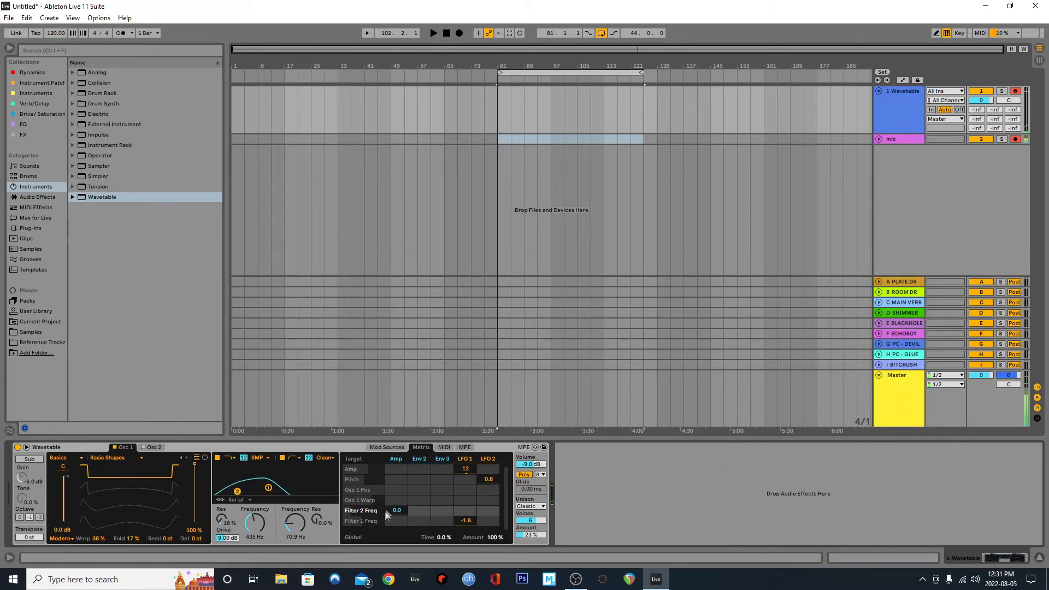
Step: Set Filter 2 to 202 Hz with 24% resonance and Filter 1 to 486 Hz with 13% resonance
left_click_drag(297, 524, 298, 514)
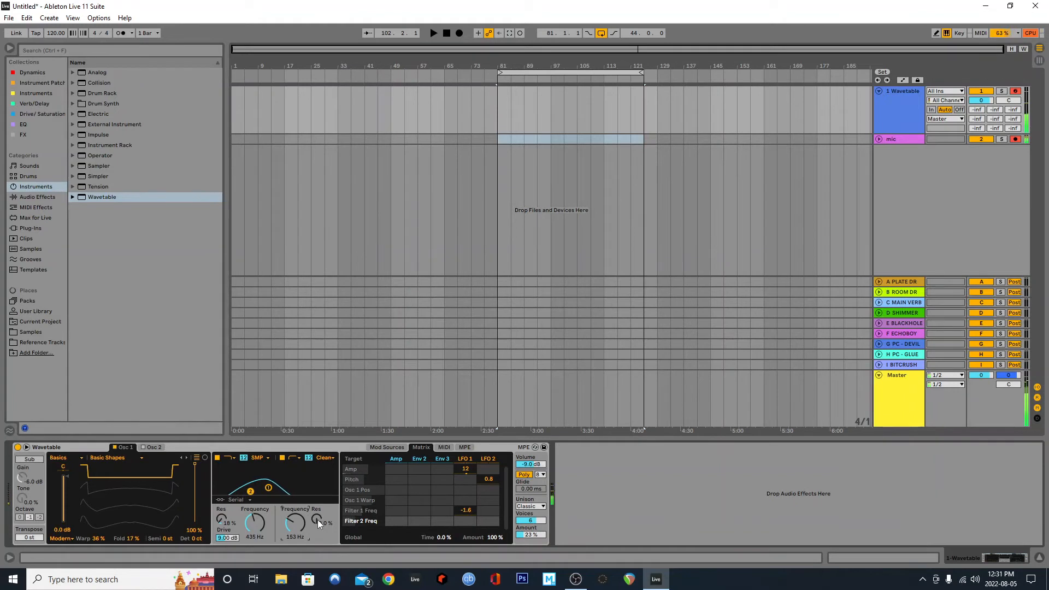
left_click(316, 519)
left_click_drag(317, 519, 225, 524)
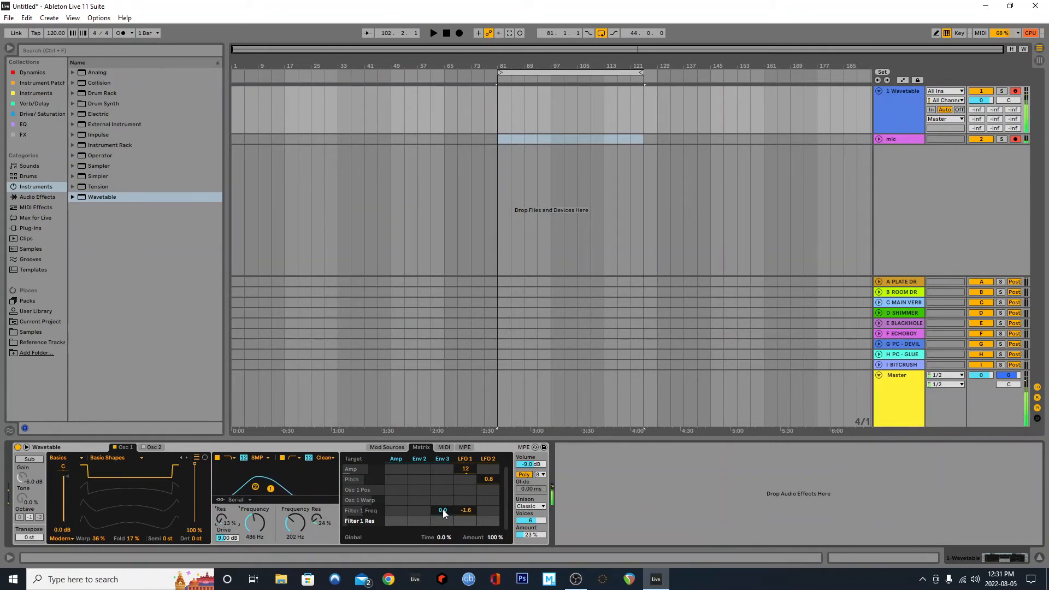
Step: Lengthen the amp envelope's release to 3.54 s
left_click(397, 447)
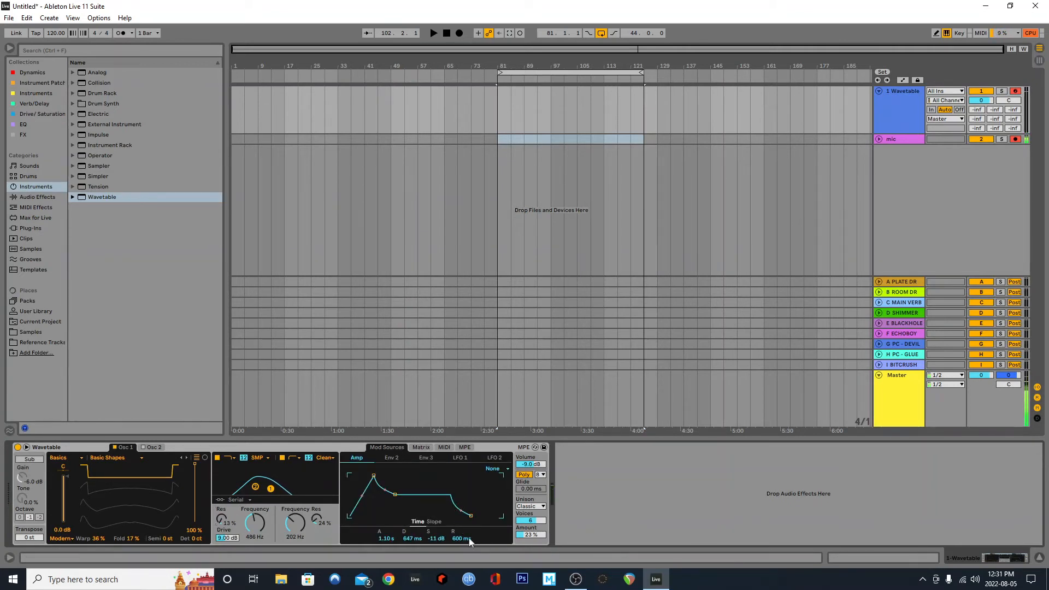
mouse_move(462, 541)
left_mouse_down()
mouse_move(462, 519)
mouse_move(462, 529)
left_mouse_up()
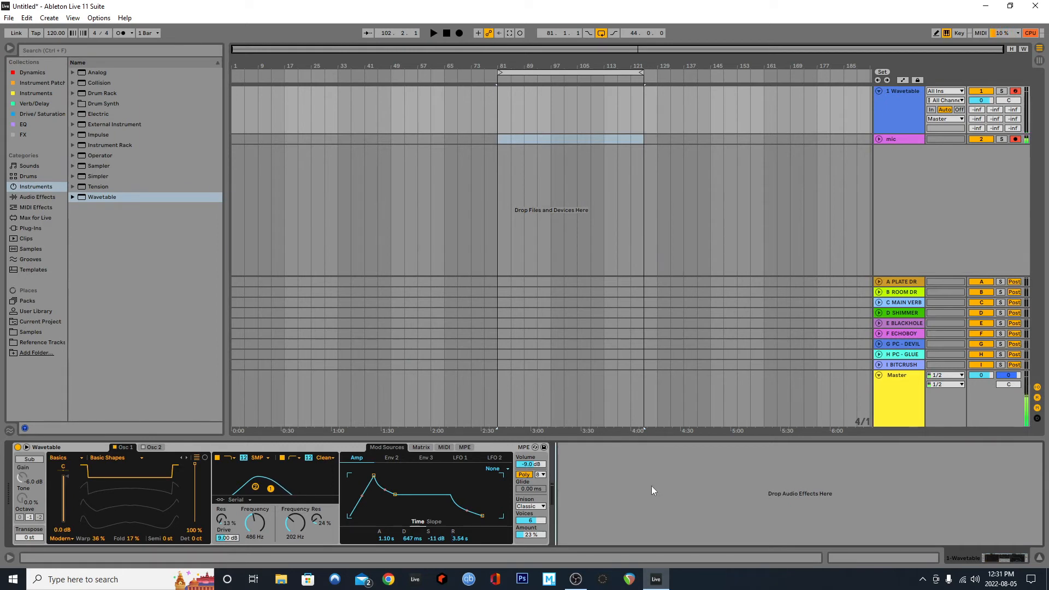
Step: Reduce the unison to 3 voices with an amount of 14%
left_click(526, 520)
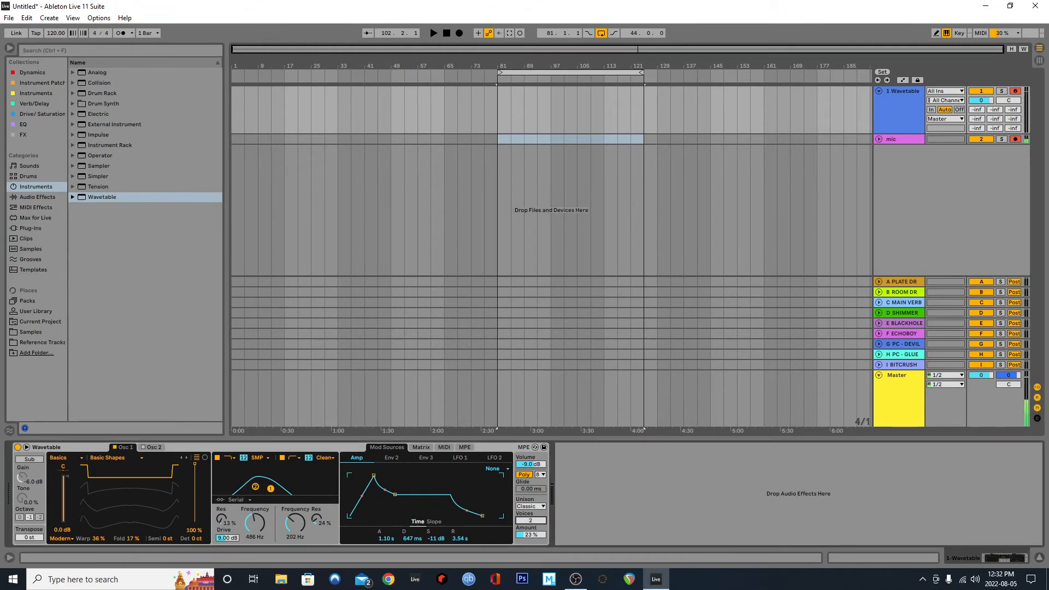
left_click_drag(536, 534, 536, 545)
left_click(597, 519)
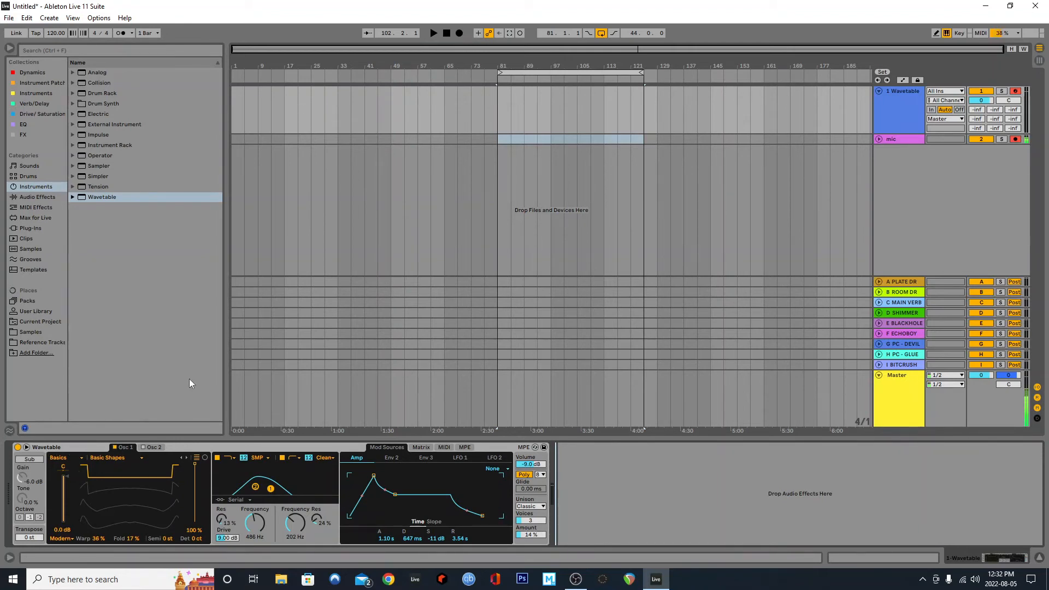
Step: Add EQ Eight after Wavetable with a low cut on band 1, and set band 2 to 225 Hz, -1.11 dB and Q 1.01
left_click(24, 124)
left_click_drag(96, 74, 606, 535)
left_click(600, 531)
left_click(597, 474)
left_click_drag(615, 497, 666, 493)
left_click_drag(576, 531, 575, 522)
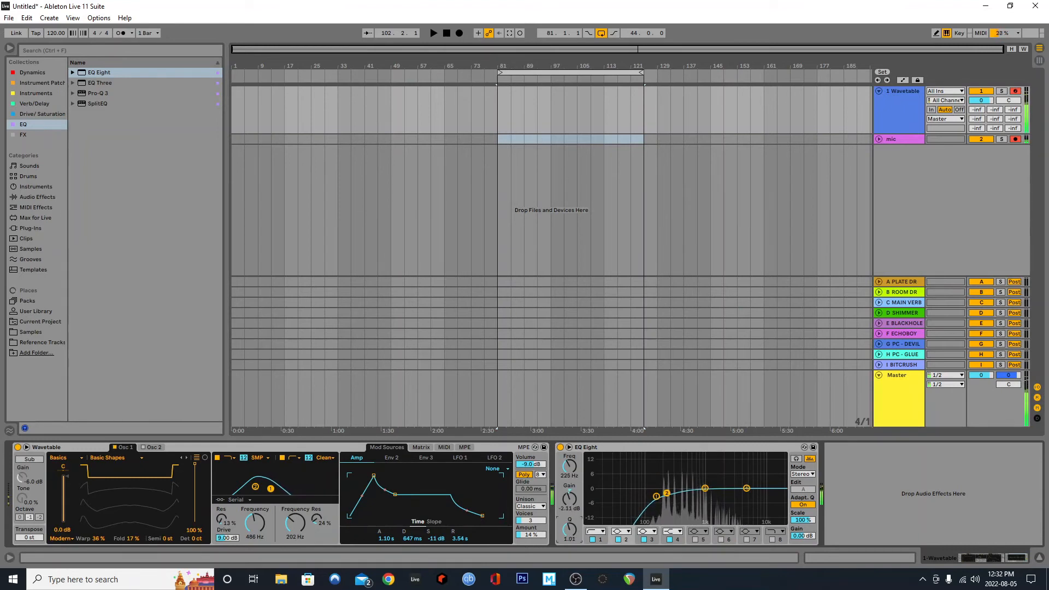
Step: Collapse the Wavetable and EQ Eight devices, and add Chorus-Ensemble and Phaser-Flanger after them
double_click(195, 448)
double_click(195, 451)
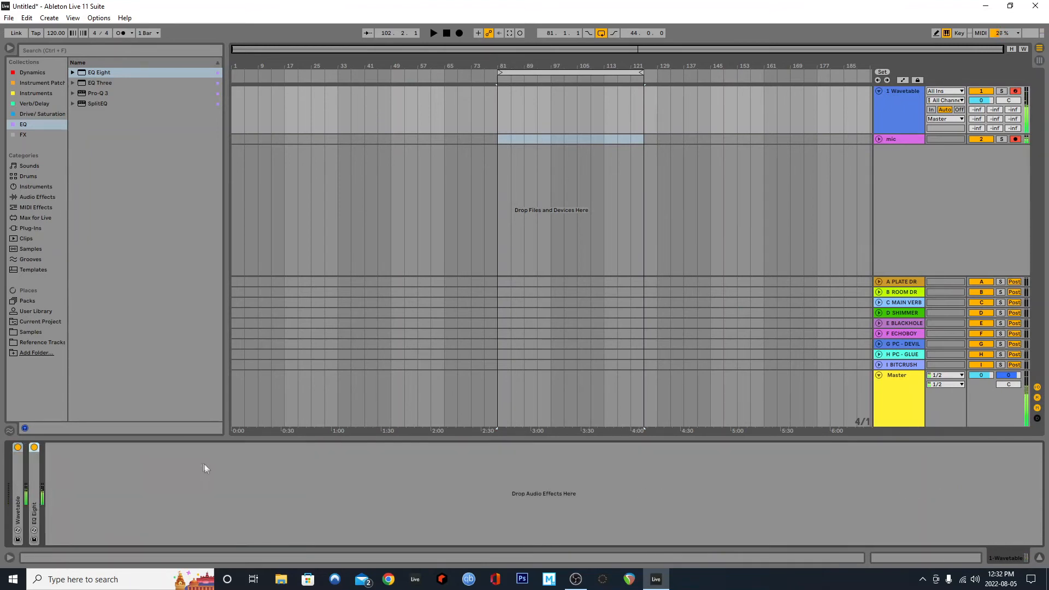
left_click(40, 106)
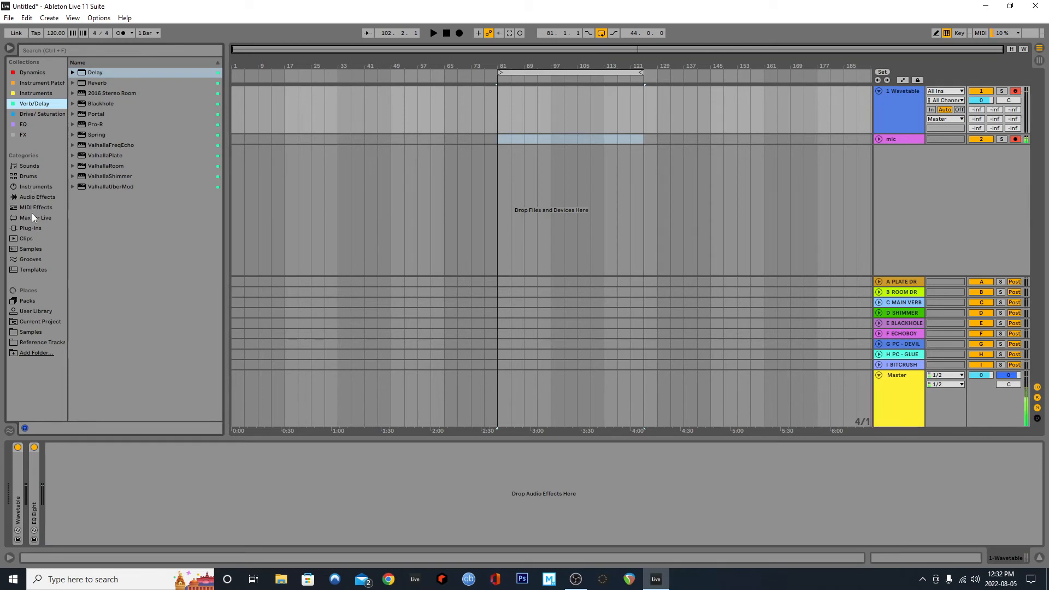
left_click(39, 197)
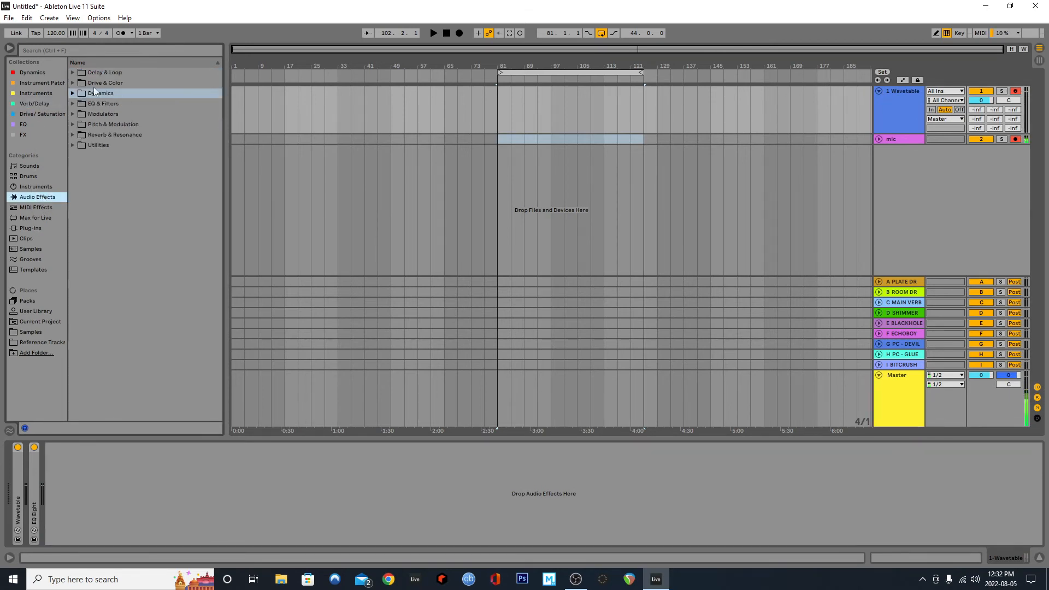
left_click(73, 125)
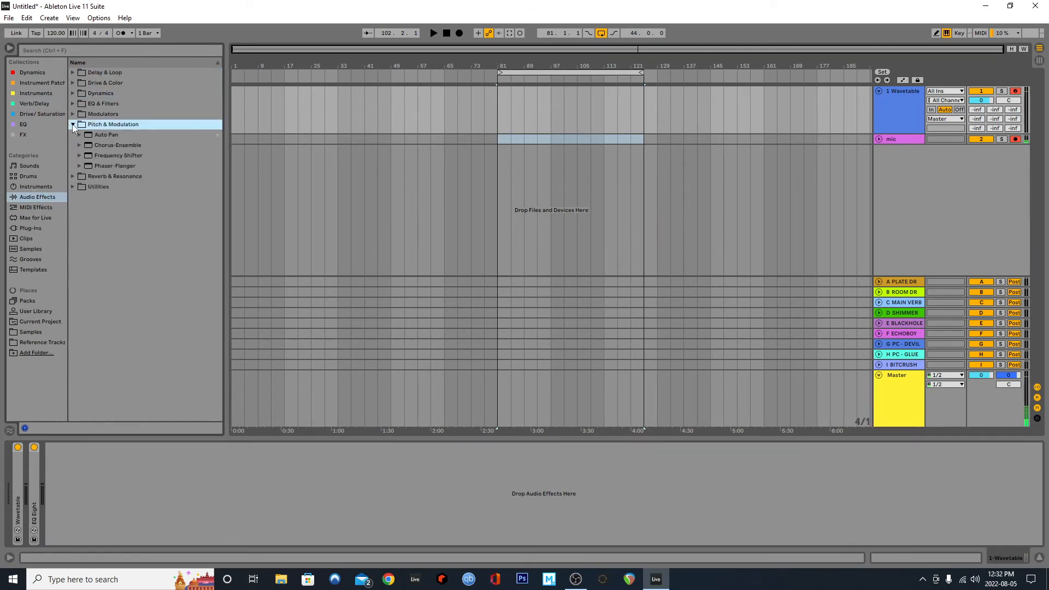
left_click_drag(98, 145, 151, 460)
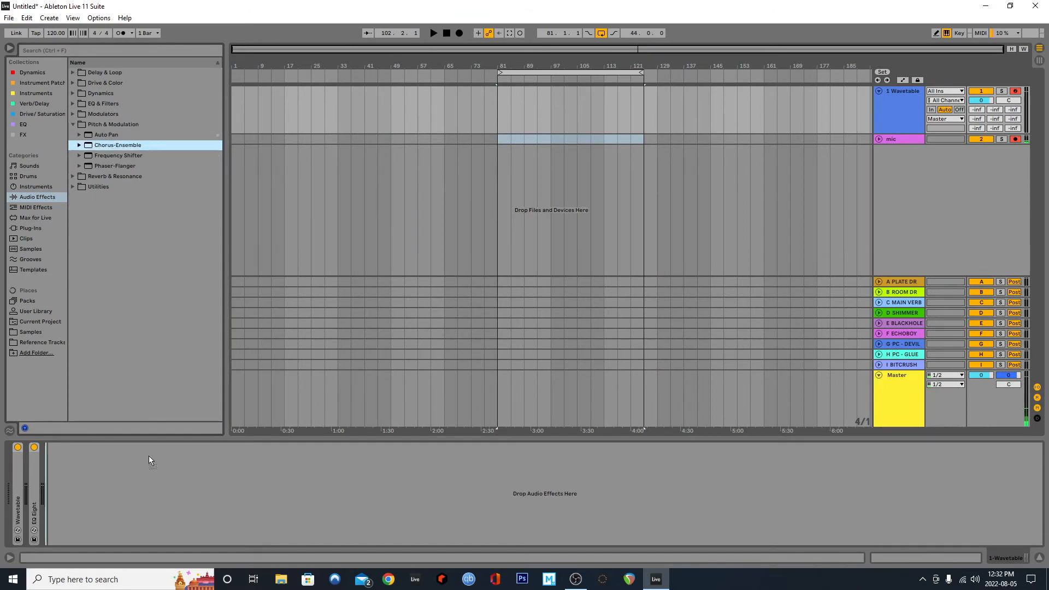
left_click_drag(121, 167, 293, 534)
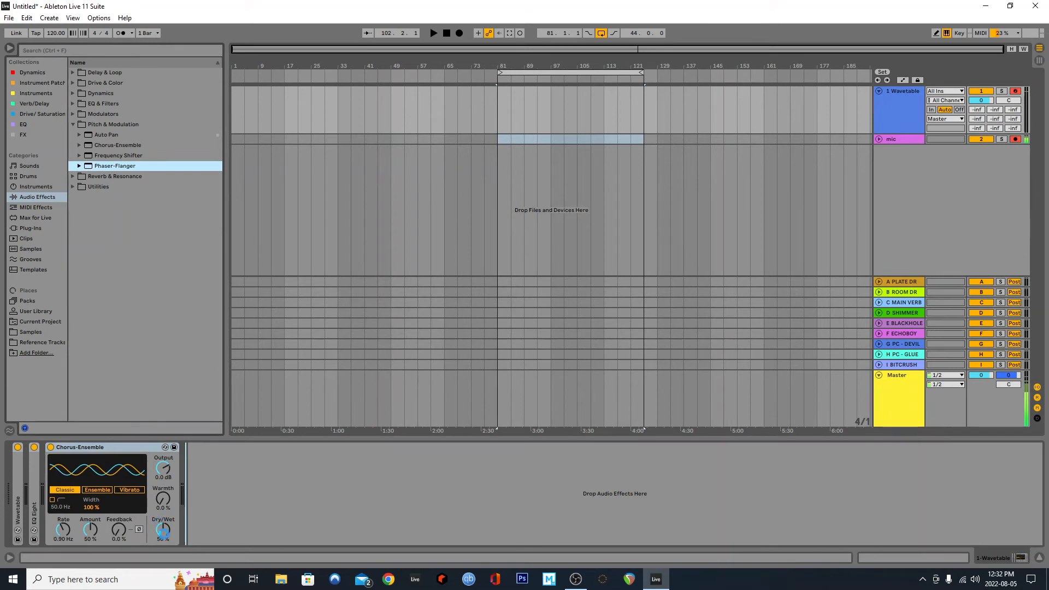
Step: Set Chorus-Ensemble's dry/wet to 21%, and Phaser-Flanger's center to 2.49 kHz and dry/wet to 11%
left_click_drag(167, 531, 167, 539)
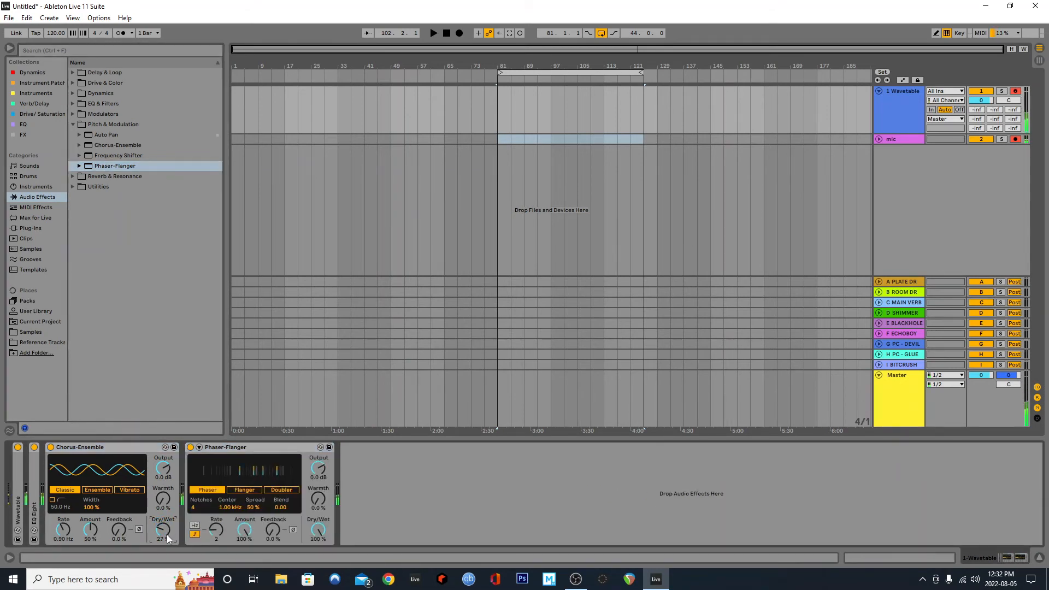
left_click_drag(169, 537, 168, 541)
left_click_drag(312, 533, 313, 580)
left_click_drag(233, 507, 234, 495)
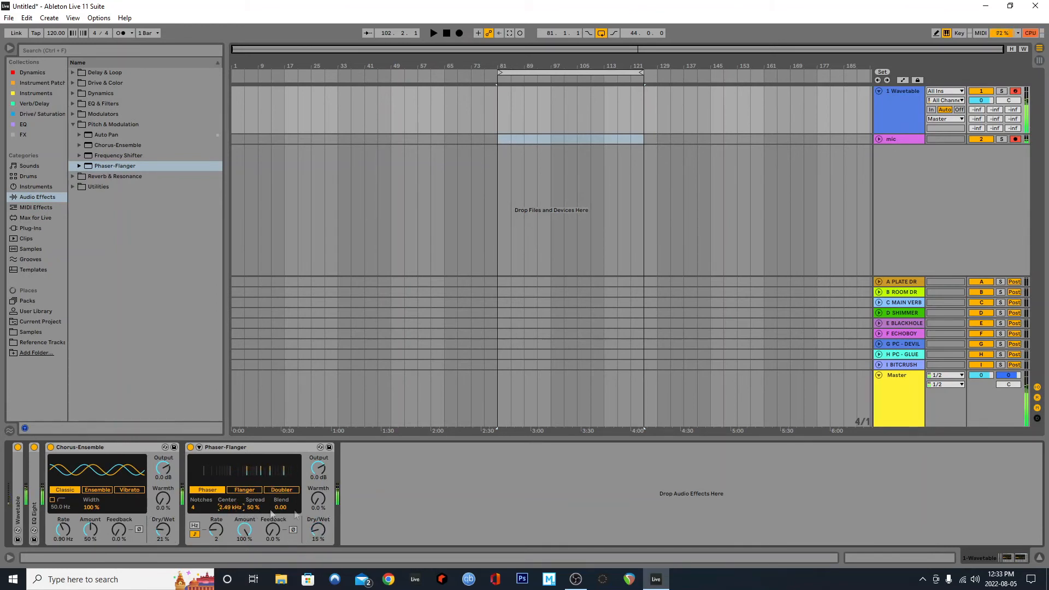
left_click_drag(318, 529, 318, 533)
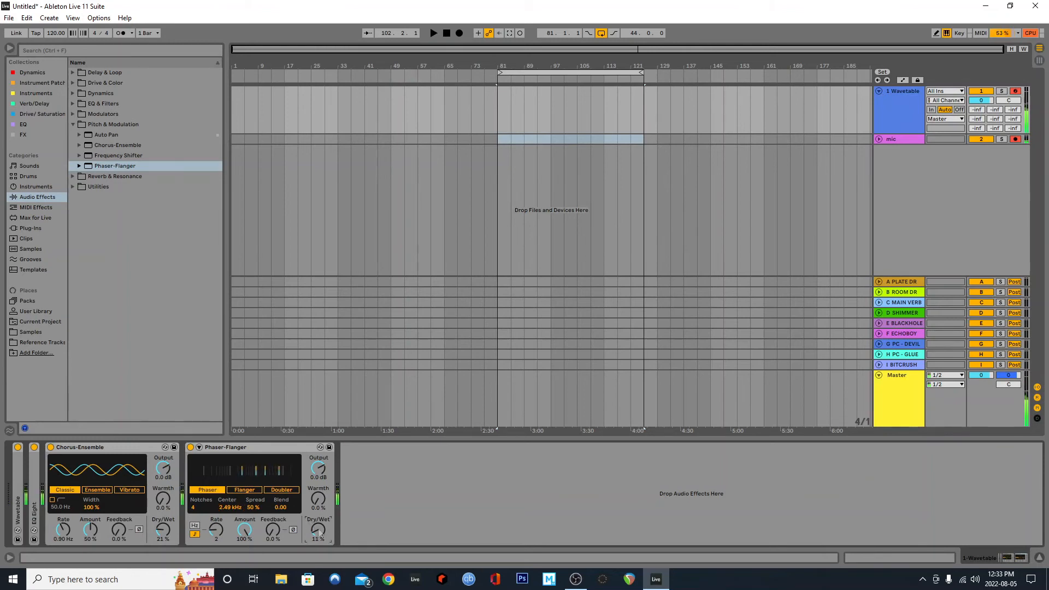
Step: Reduce Wavetable's unison to 2 voices with an amount of 6.2%, and collapse the device
double_click(16, 482)
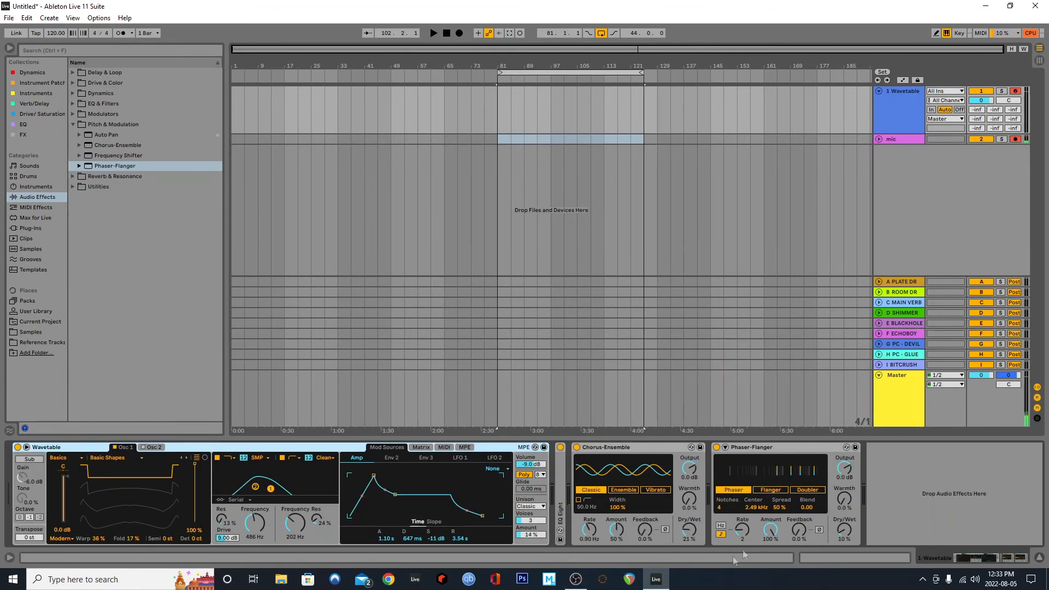
left_click(539, 522)
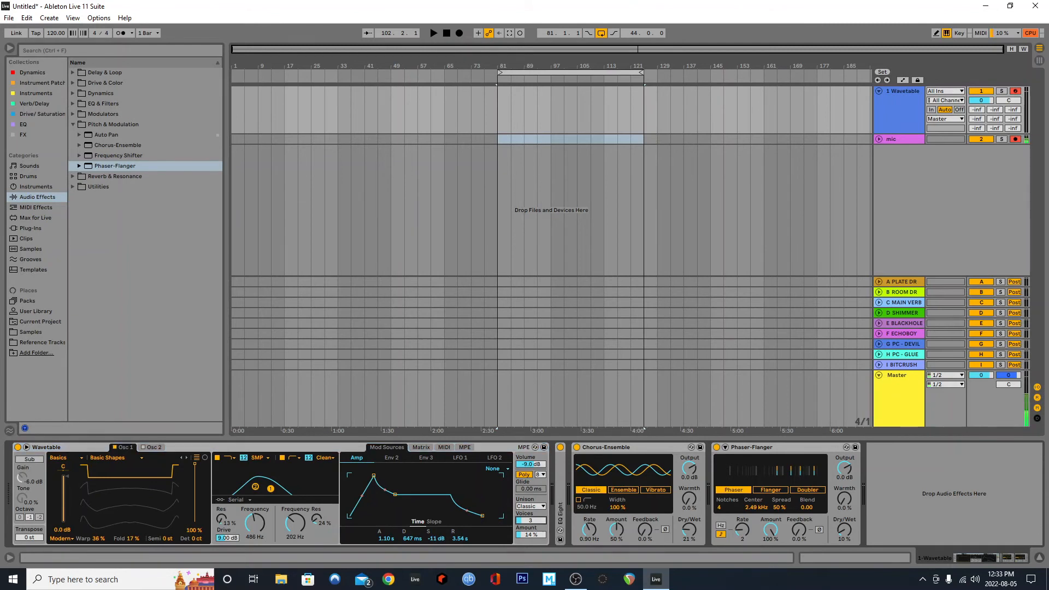
left_click_drag(539, 535, 539, 544)
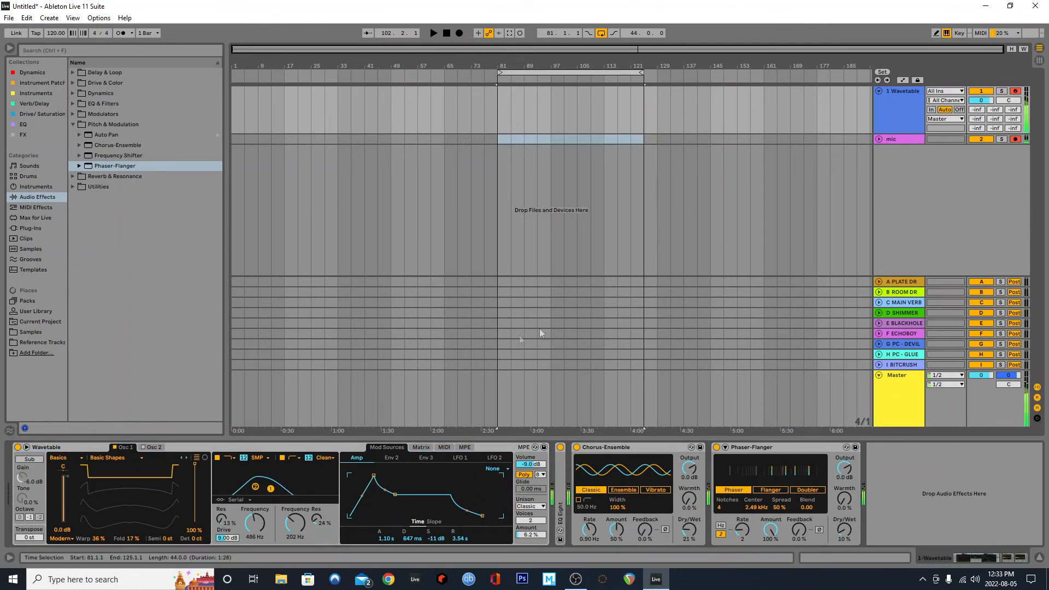
double_click(69, 447)
Step: Set Chorus-Ensemble's dry/wet to 34%, fine-tune Phaser-Flanger's dry/wet, and collapse both devices
left_click_drag(166, 538, 166, 531)
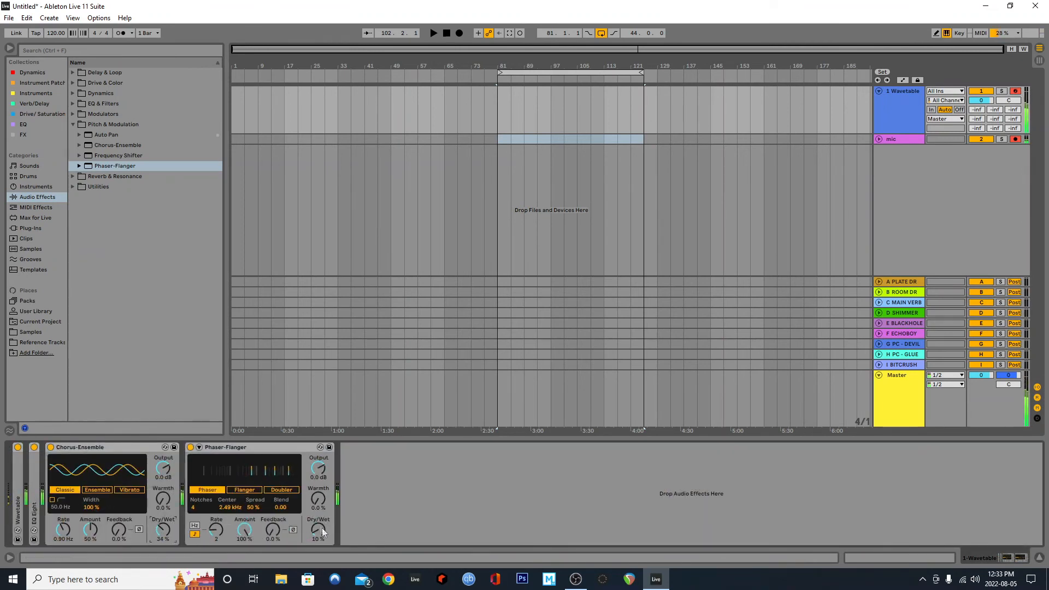
left_click_drag(322, 533, 312, 530)
double_click(82, 446)
double_click(136, 447)
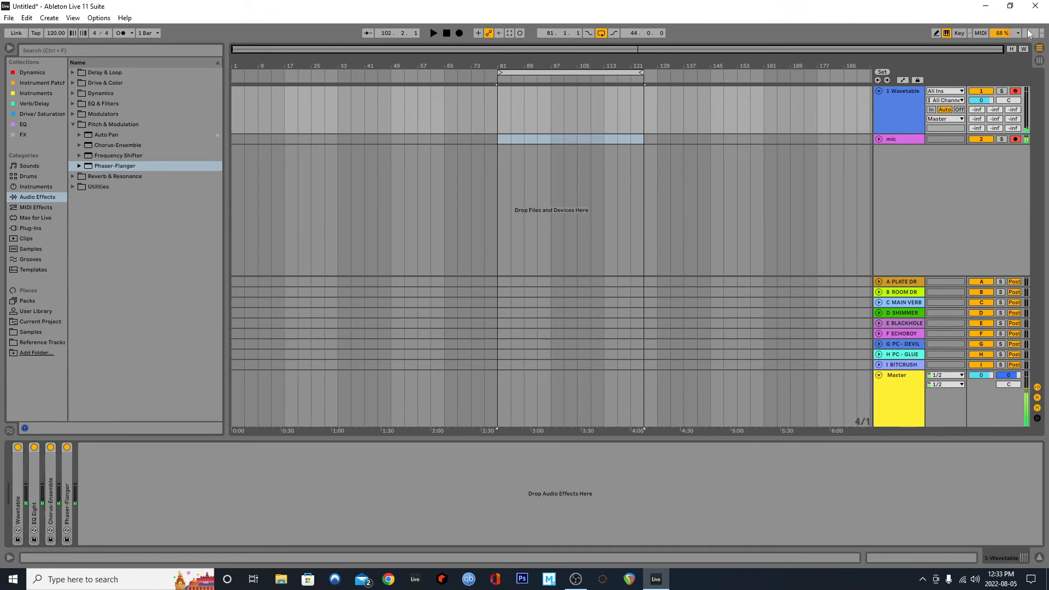
Step: Change an option of the iD audio interface from the system tray
left_click(924, 581)
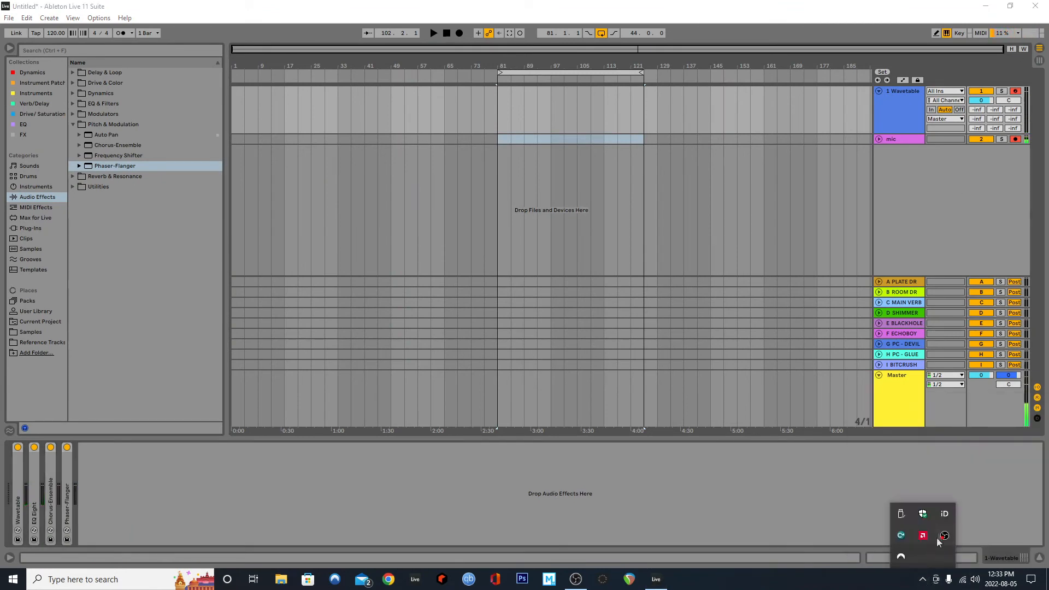
right_click(944, 513)
mouse_move(896, 478)
left_click(992, 444)
Step: Show the Wavetable track's devices and add Filter Delay from Delay & Loop after Phaser-Flanger
left_click(503, 139)
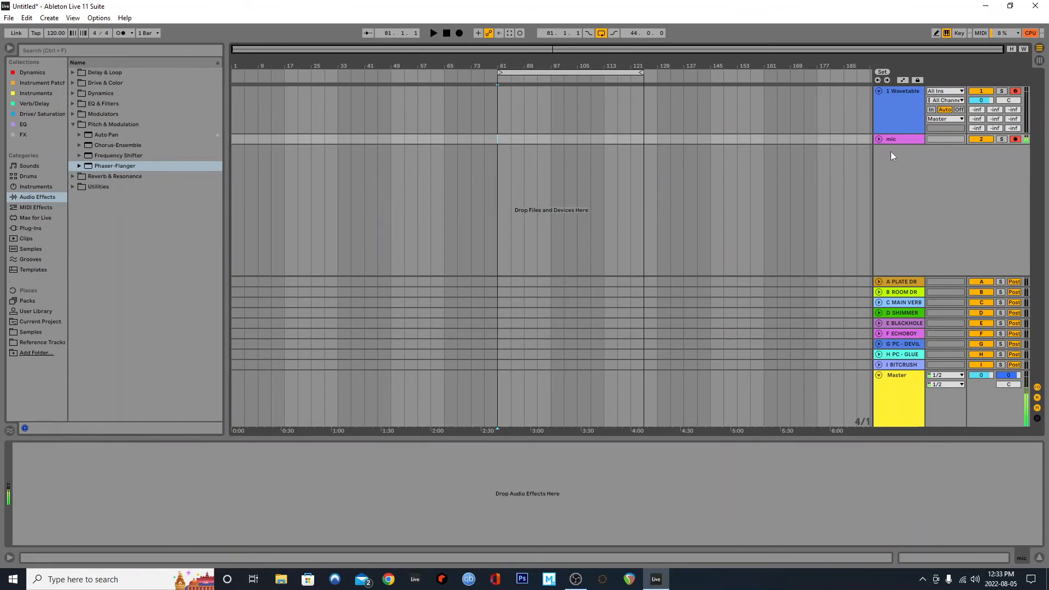
left_click(910, 108)
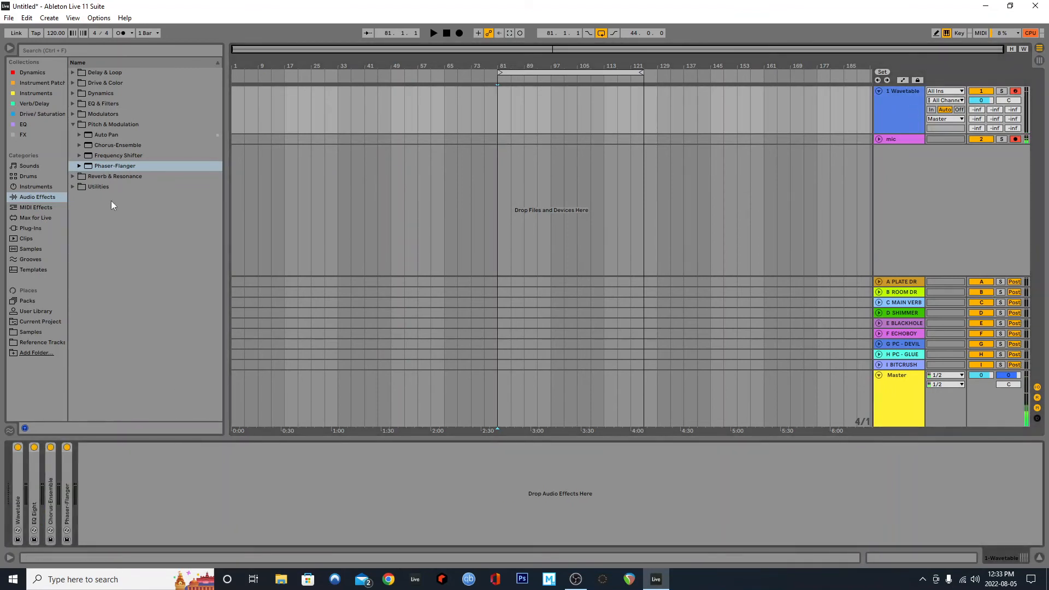
left_click(105, 124)
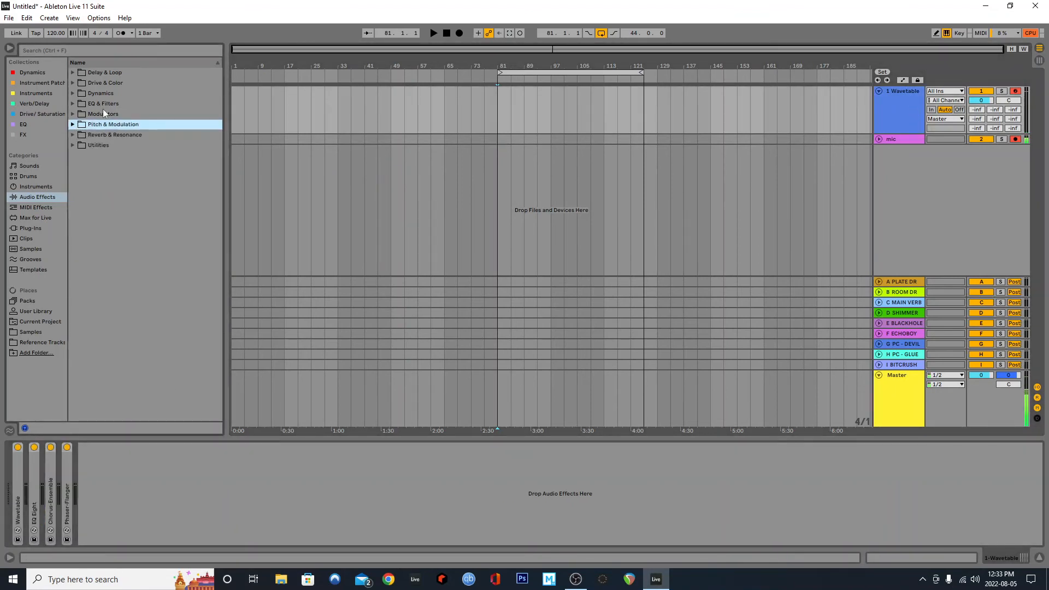
left_click(76, 72)
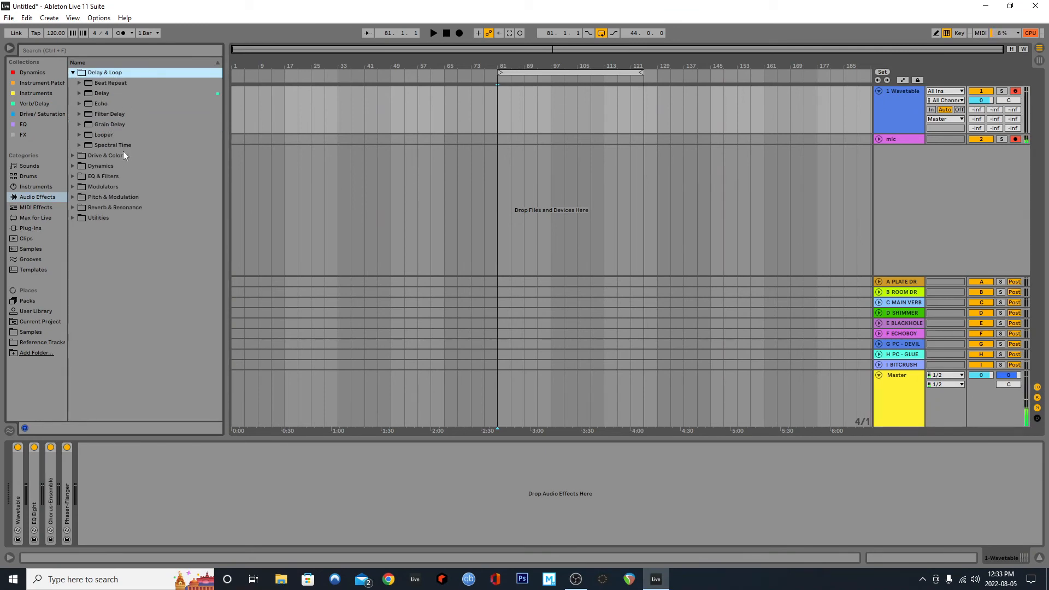
left_click(102, 93)
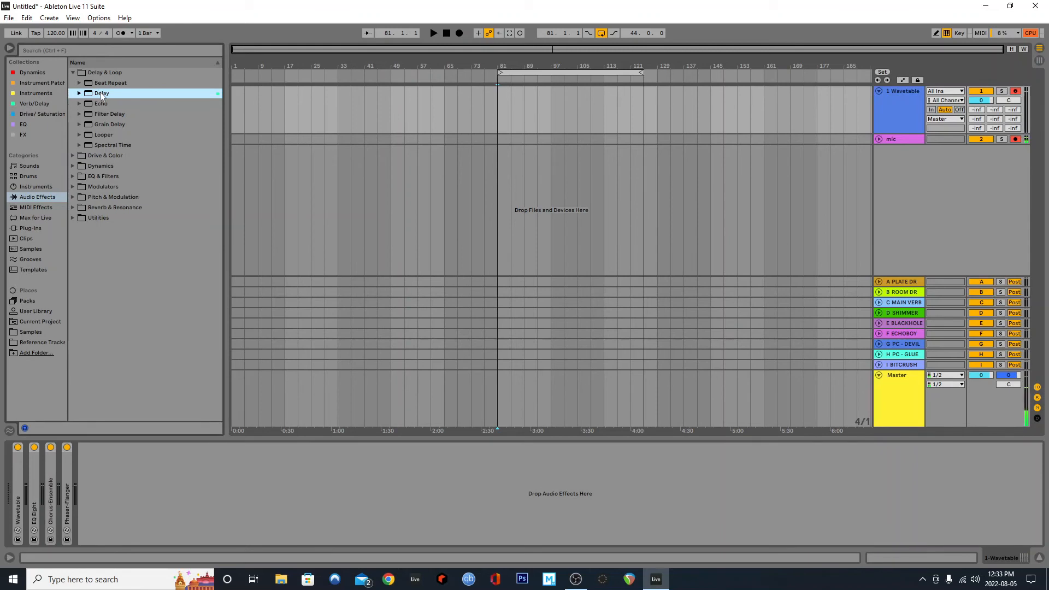
left_click_drag(103, 114, 181, 462)
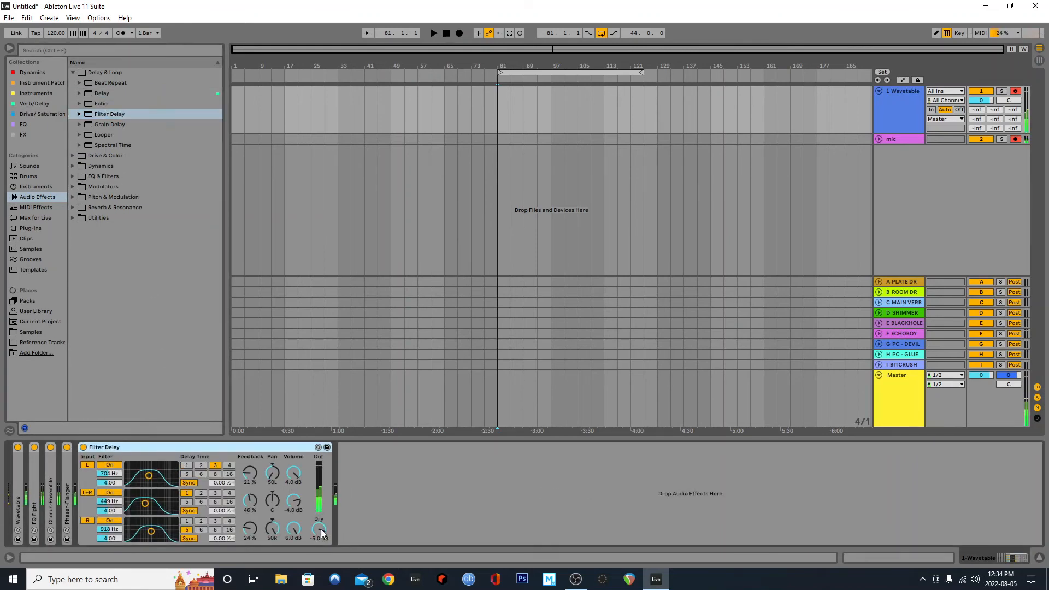
Step: Set Filter Delay's filters to 2.53 kHz with Q 2.00 for L, 749 Hz with Q 2.25 for L+R, and 2.53 kHz with Q 1.75 for R
mouse_move(145, 477)
left_mouse_down()
mouse_move(154, 507)
mouse_move(159, 477)
left_mouse_up()
left_click_drag(149, 529, 162, 544)
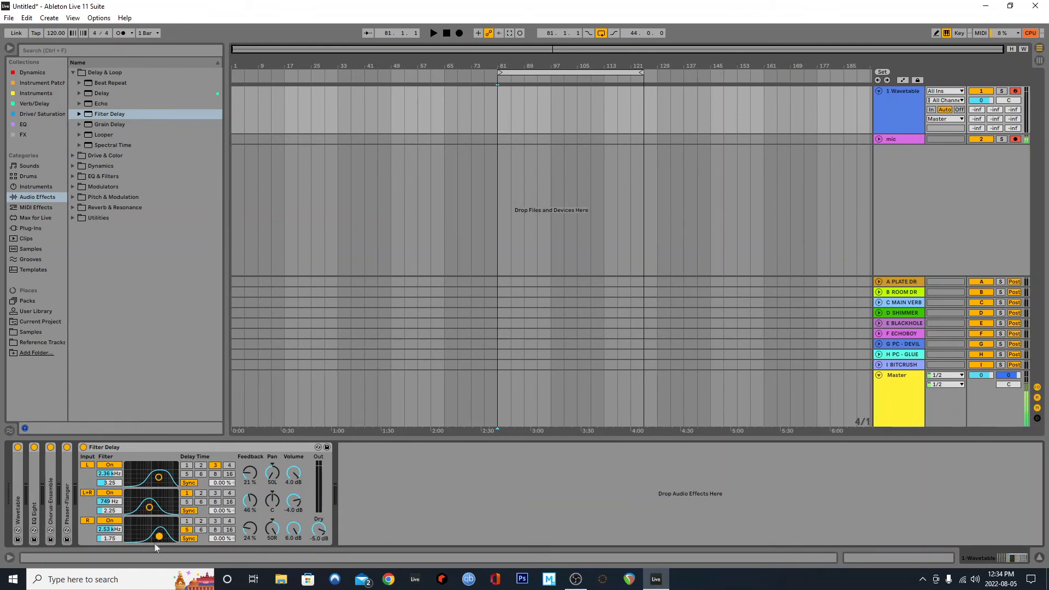
left_click_drag(158, 478, 159, 480)
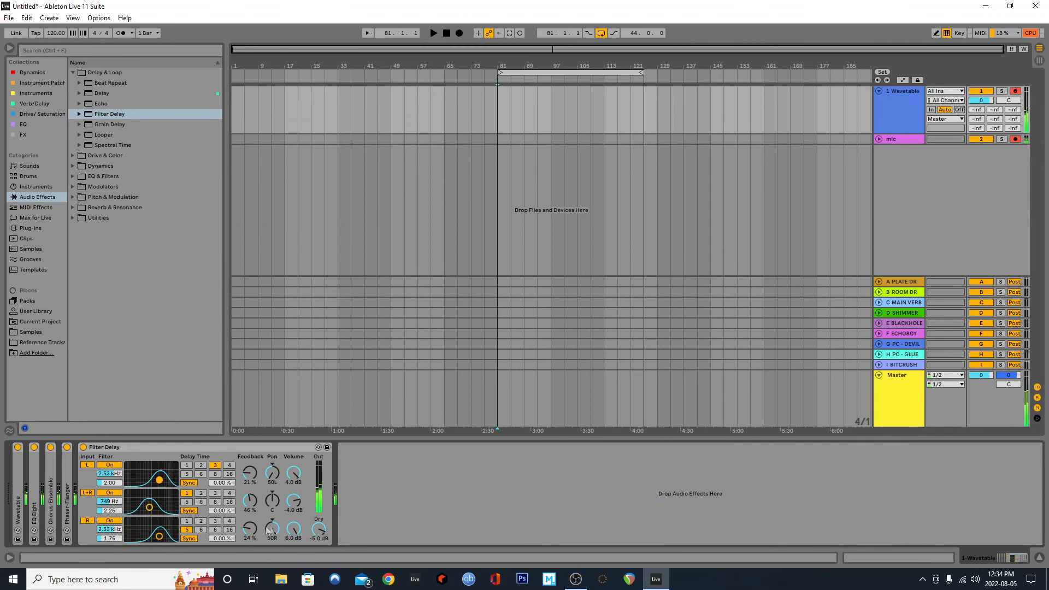
Step: Lower Filter Delay's volume to -5.1 dB for R and -5.4 dB for L, and collapse the device
left_click_drag(296, 528, 296, 549)
left_click_drag(293, 473, 296, 537)
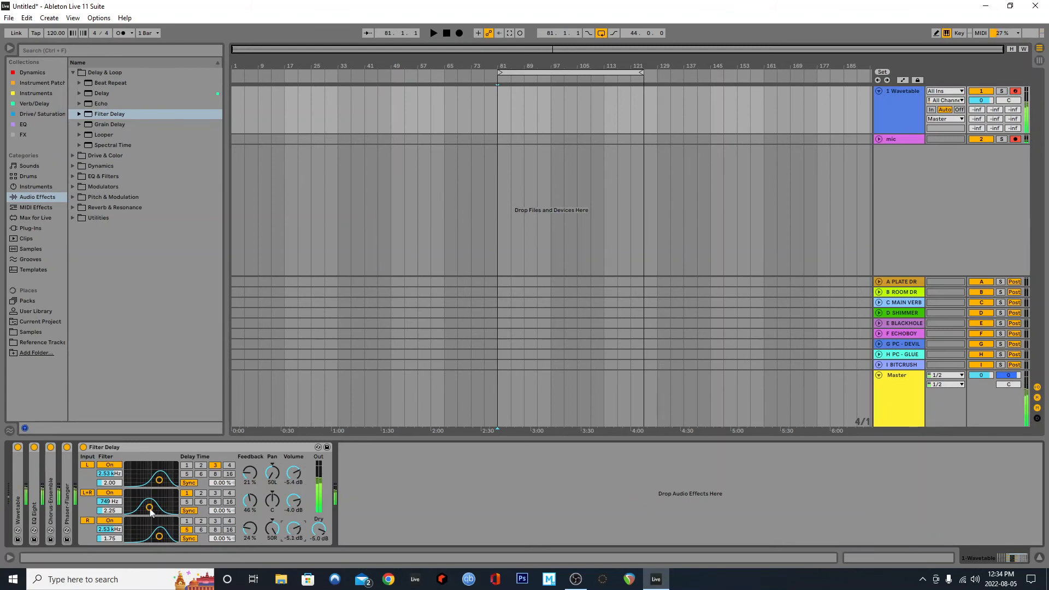
double_click(104, 447)
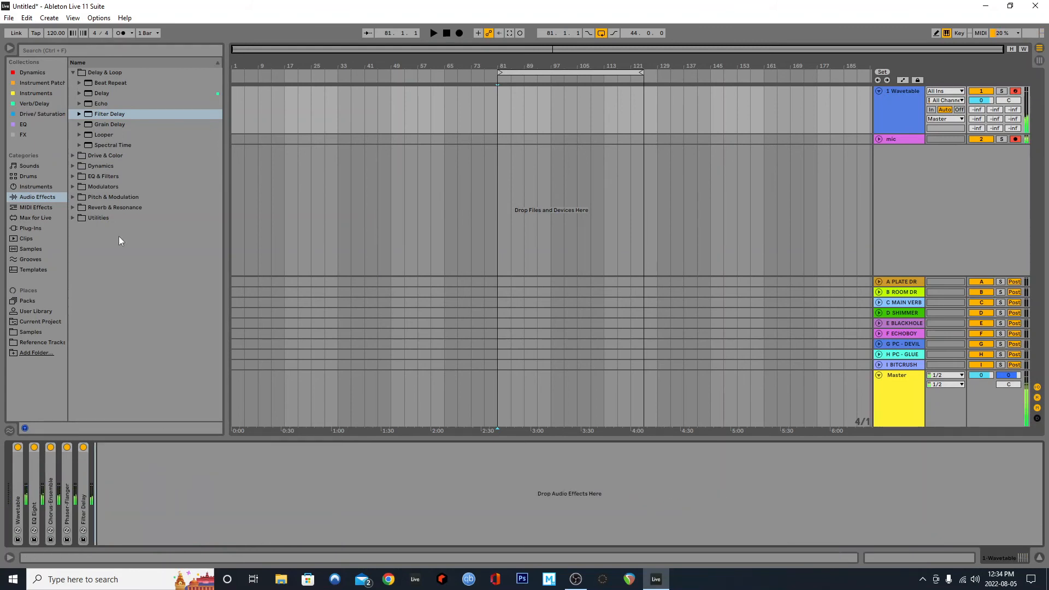
Step: Add Reverb after Filter Delay with High quality, a 5.70 s decay time and 38% dry/wet
left_click(74, 73)
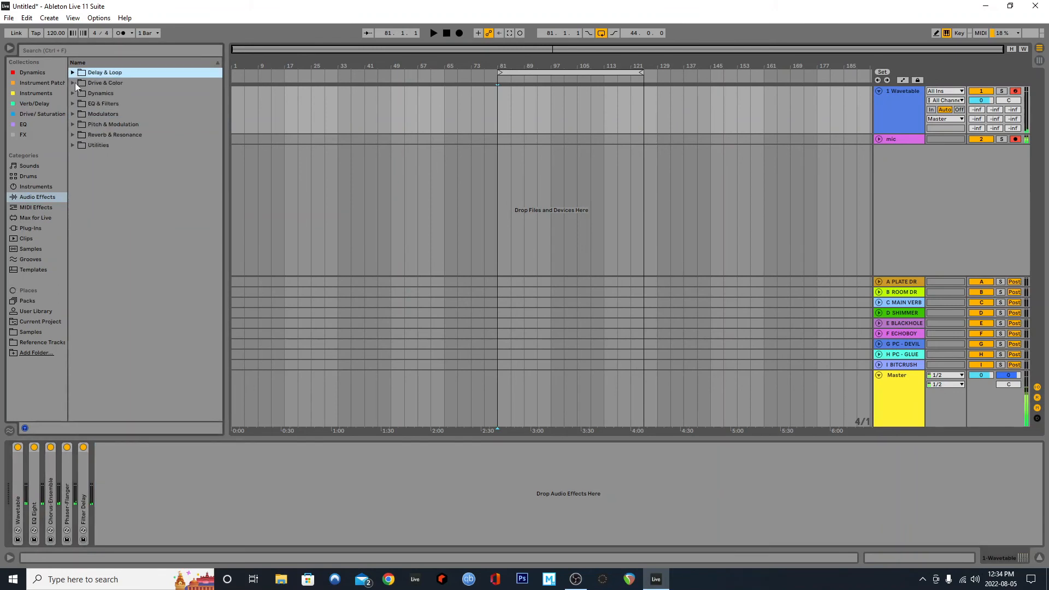
left_click(71, 135)
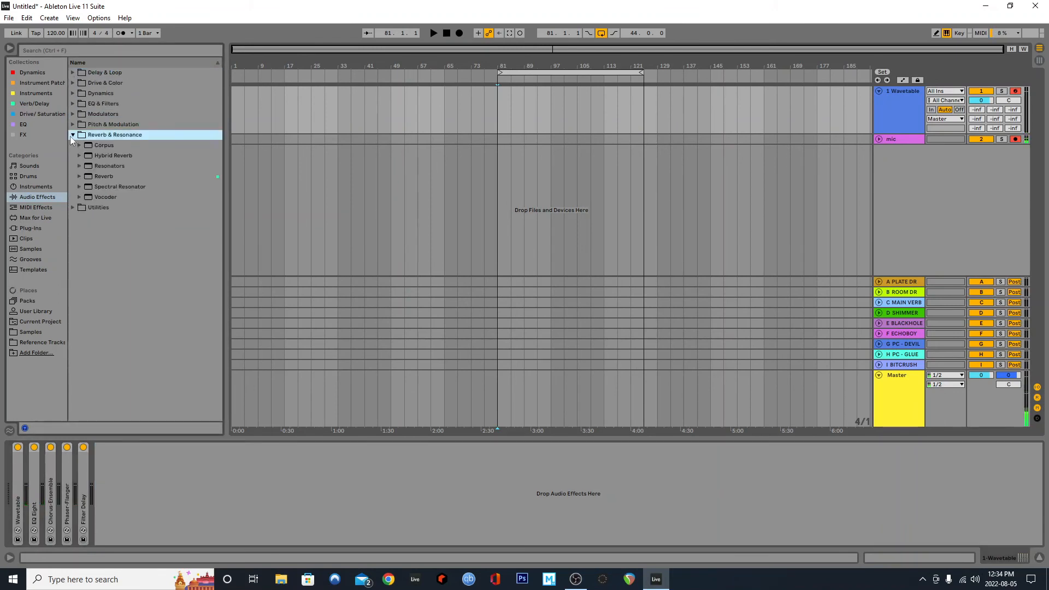
left_click_drag(103, 176, 205, 469)
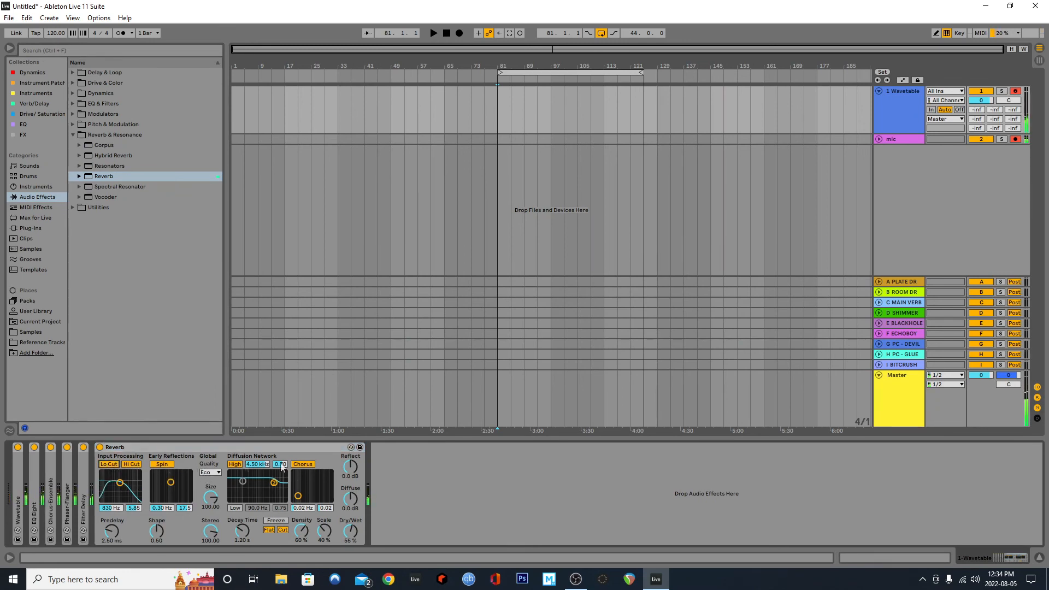
left_click(217, 472)
left_click_drag(242, 527, 242, 491)
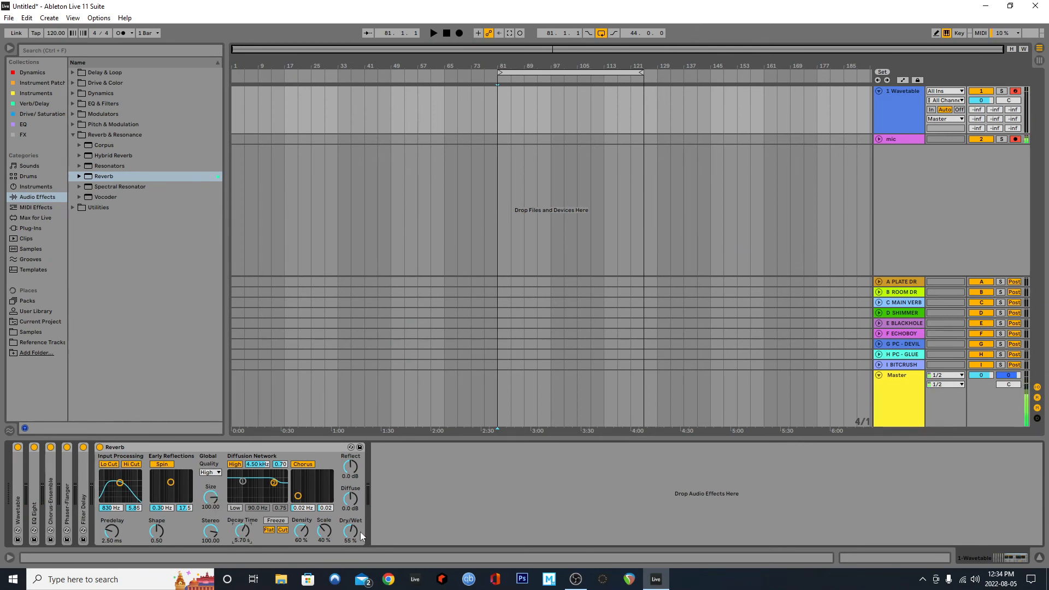
left_click_drag(351, 533, 350, 540)
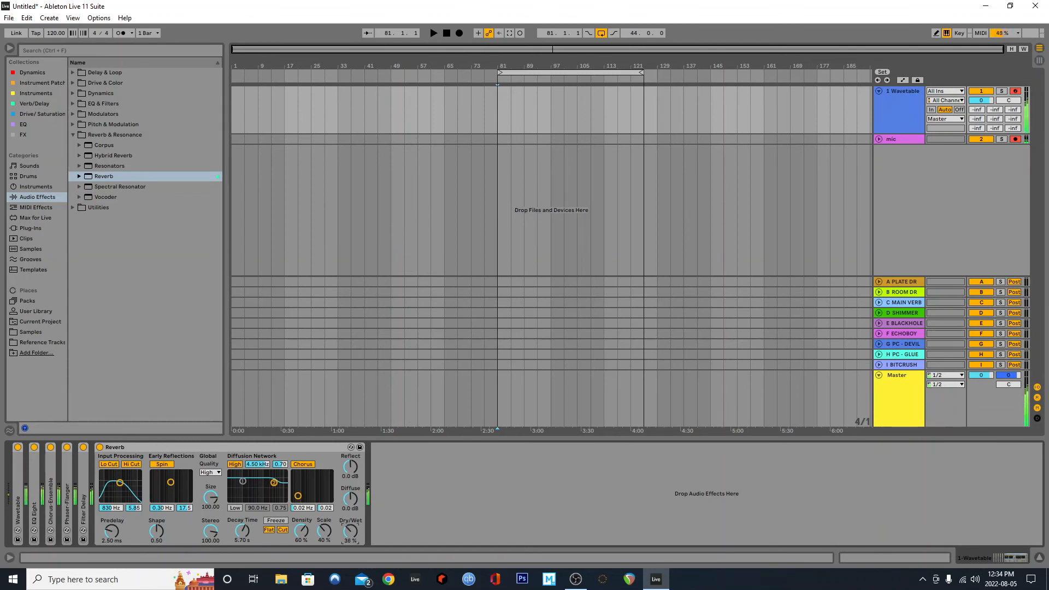
Step: Set Reverb's decay to 11.2 s, enable the low shelf at 228 Hz, move the high shelf to 2.54 kHz, and set the chorus to 0.15 Hz
left_click_drag(243, 530, 243, 516)
left_click(235, 509)
left_click_drag(243, 481, 309, 492)
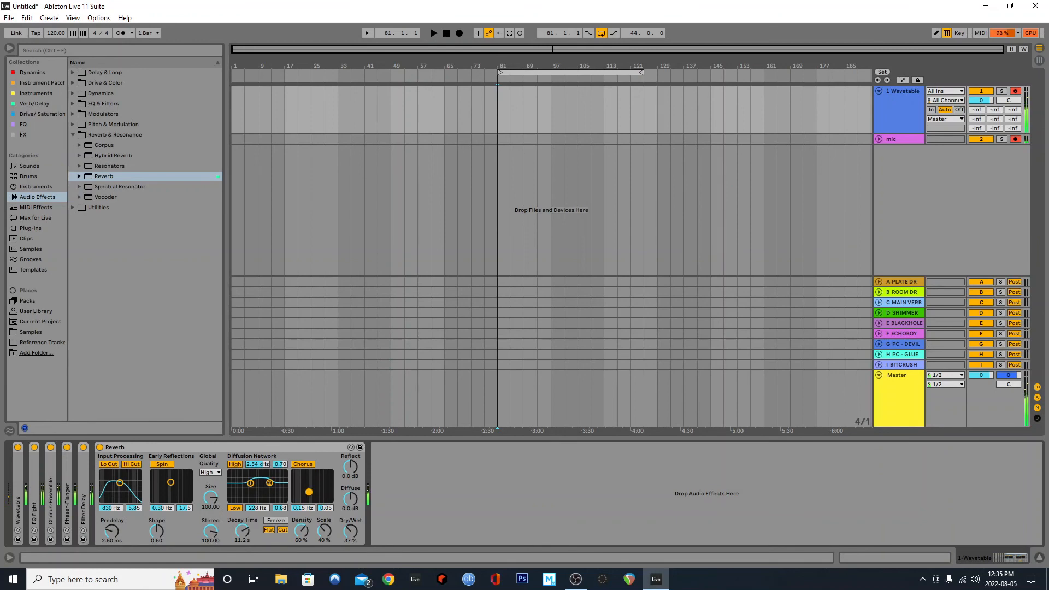
Step: Raise Reverb's dry/wet to 56%, set its size to 45.84, and collapse the device
left_click_drag(352, 538, 352, 511)
left_click_drag(211, 500, 211, 505)
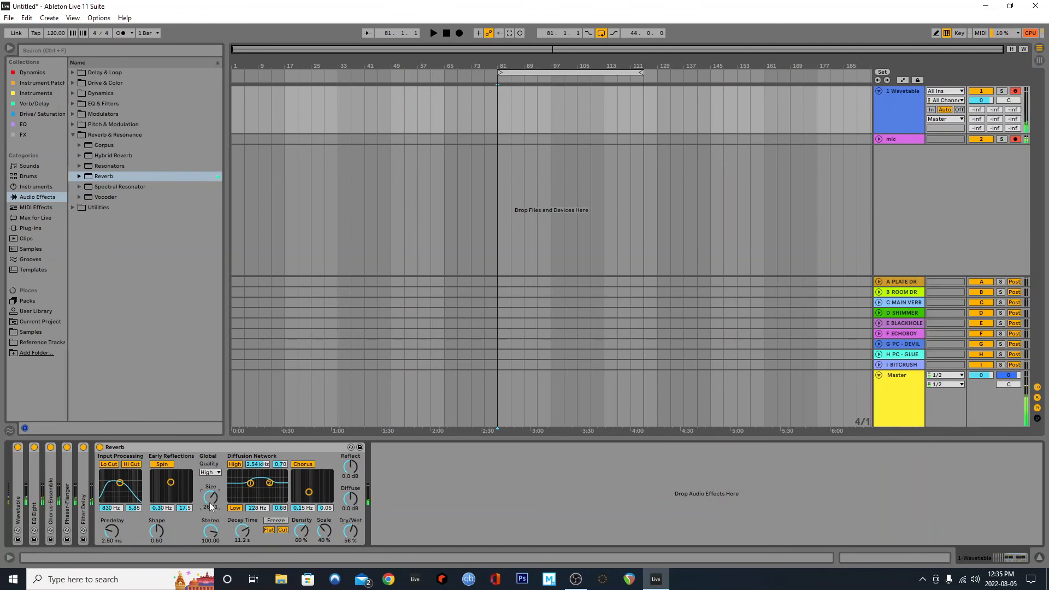
scroll(210, 506, "up", 3)
left_click(141, 453)
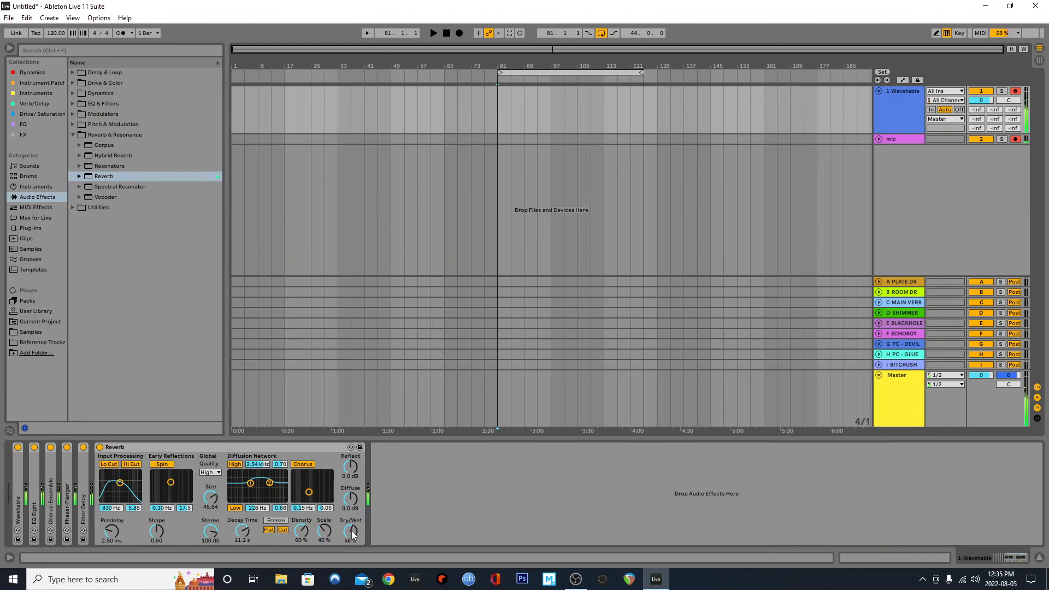
double_click(161, 447)
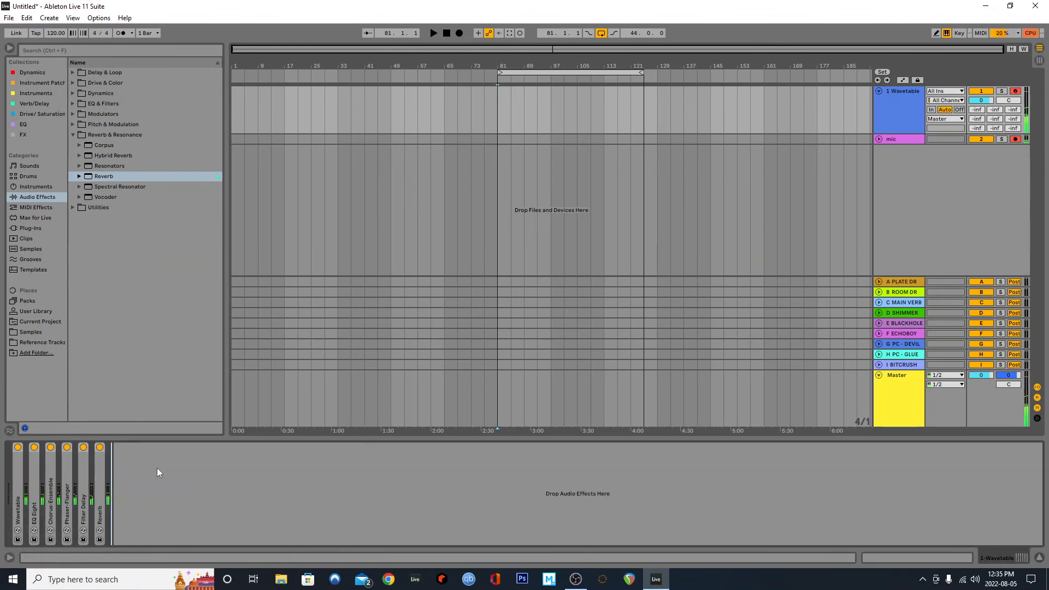
Step: Add Auto Filter from EQ & Filters after Reverb, lower its frequency to 1.67 kHz, and collapse the device
left_click(71, 77)
left_click(40, 75)
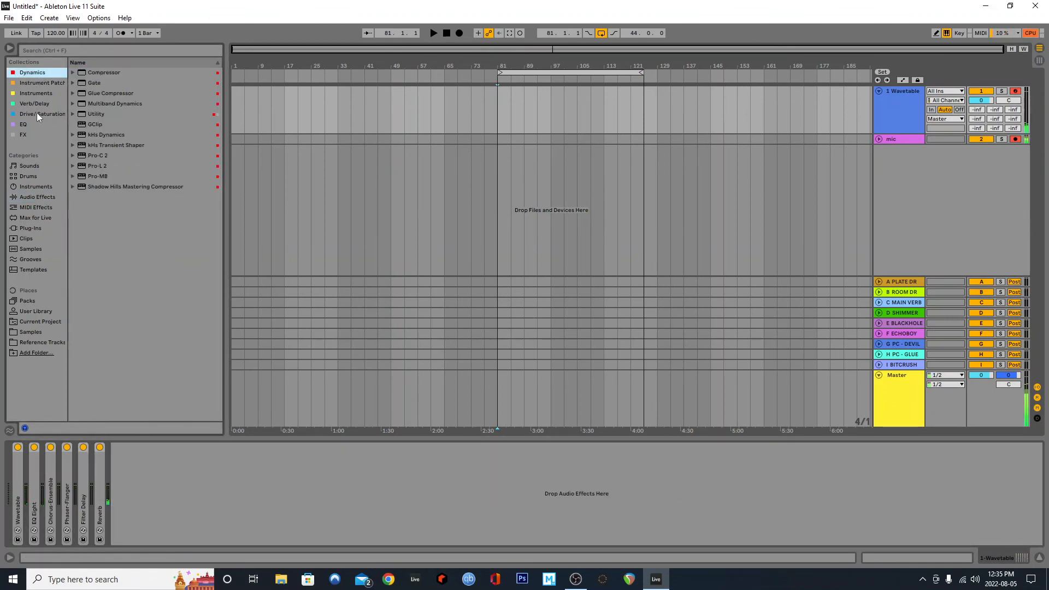
left_click(35, 196)
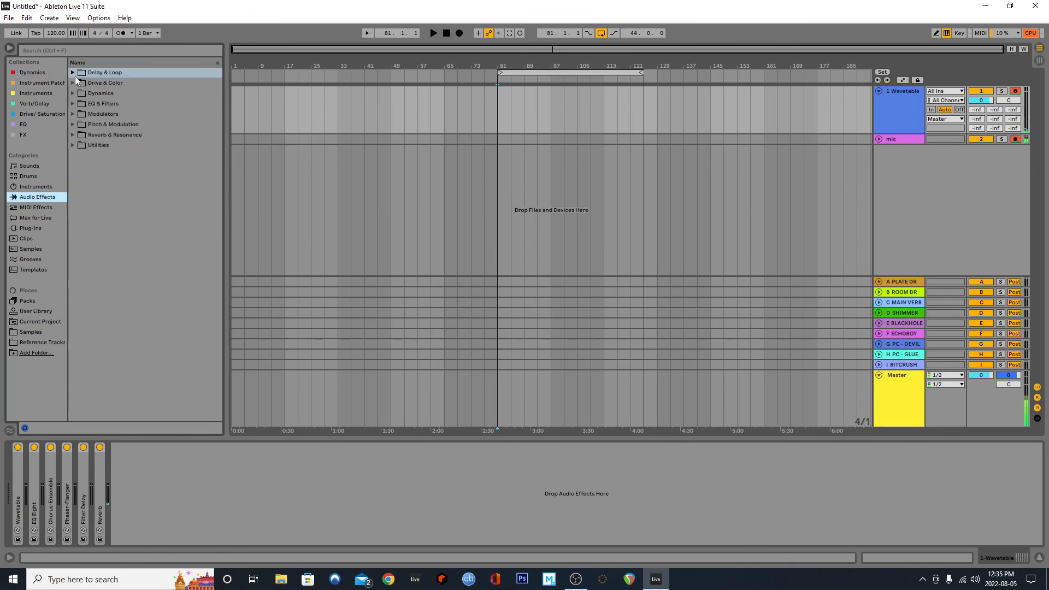
left_click(73, 103)
left_click_drag(109, 116, 219, 493)
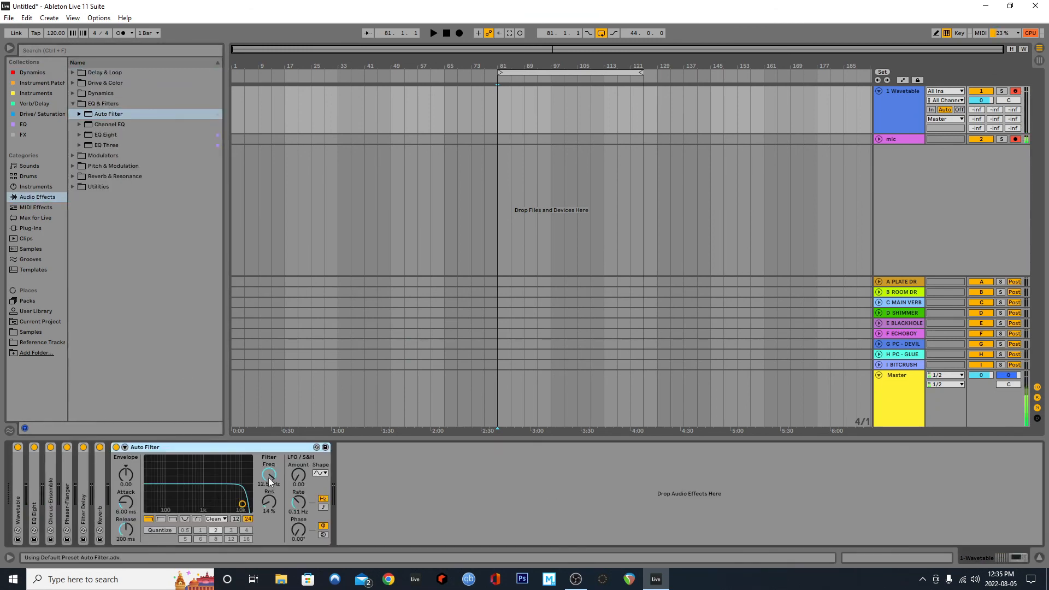
left_click_drag(268, 480, 269, 499)
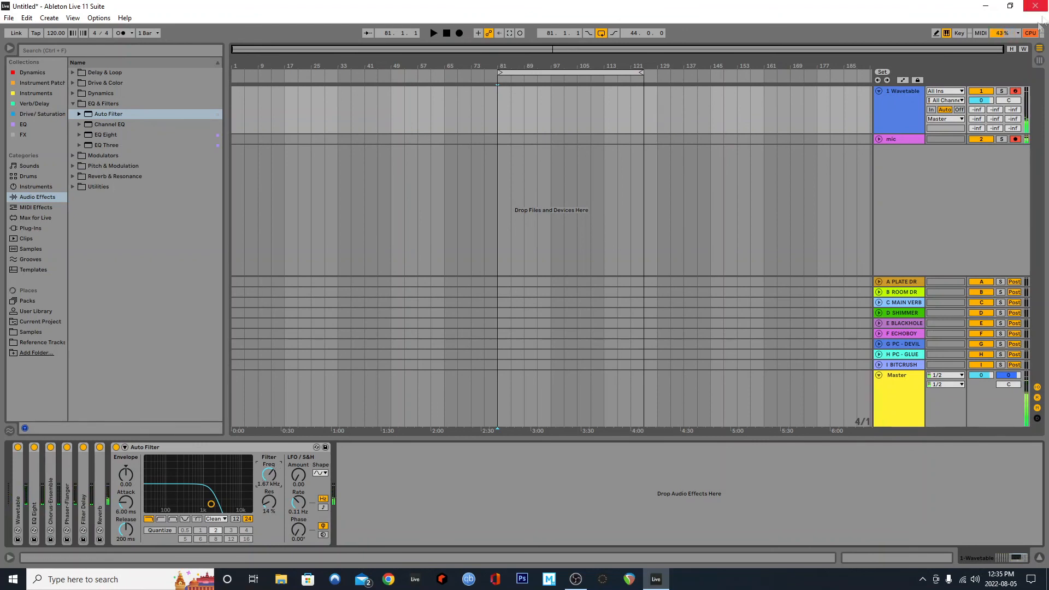
double_click(169, 448)
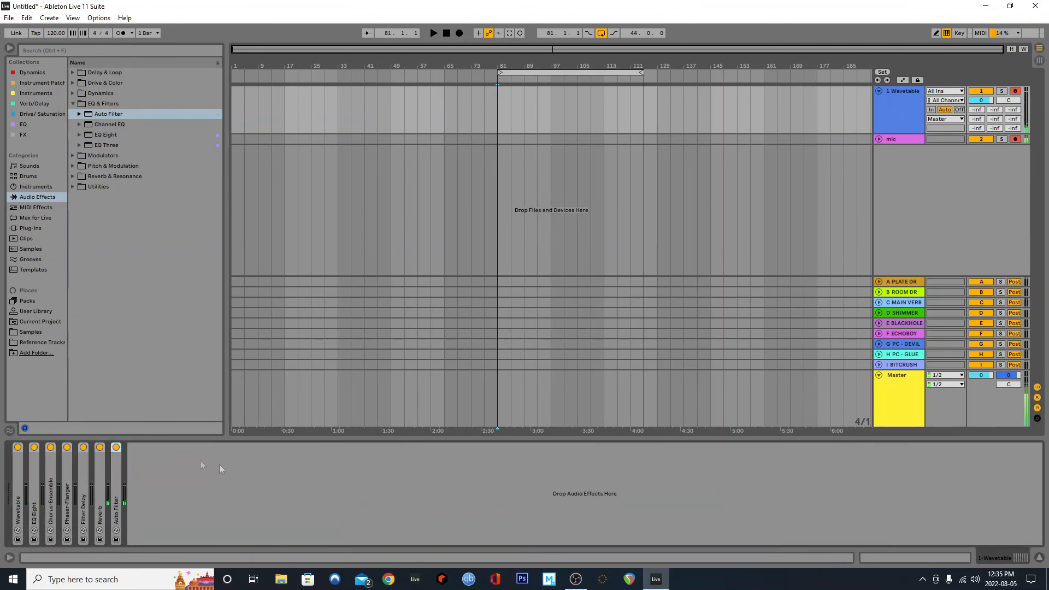